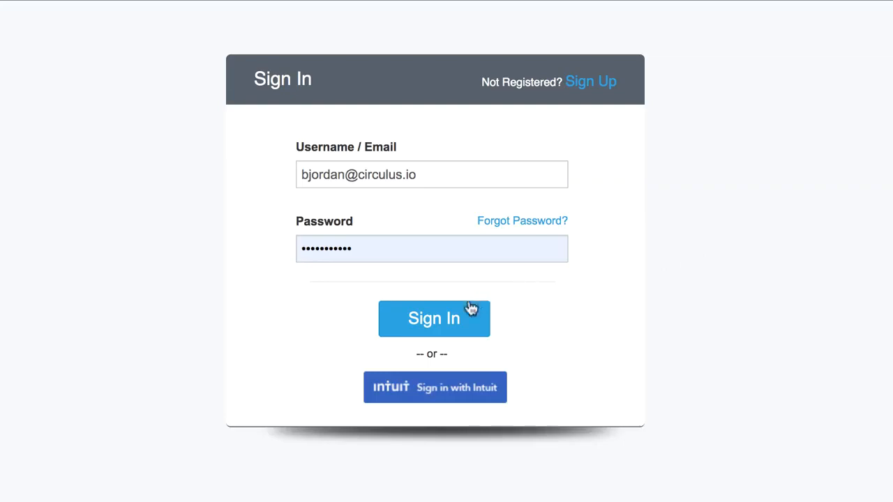
Sign in with the prefilled credentials and open the company's user list.
left_click(469, 306)
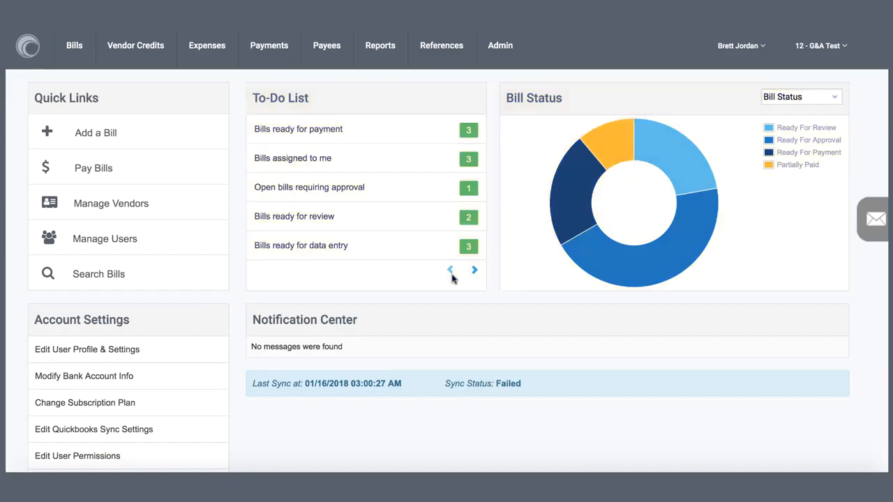
left_click(486, 56)
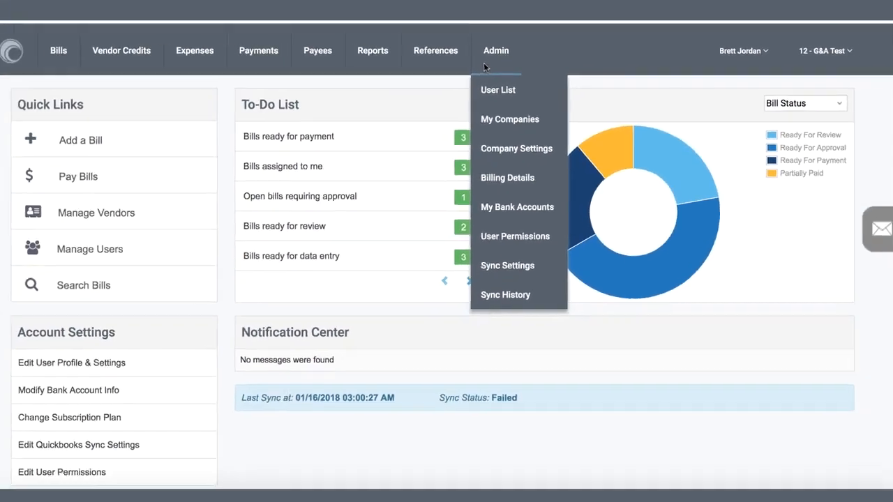
left_click(450, 91)
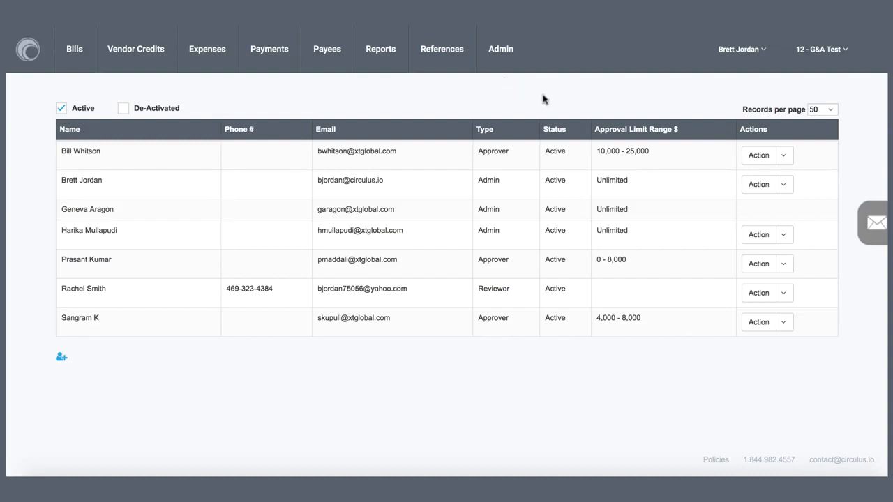
View the editable details of the approver with the 10,000 - 25,000 limit and close them without saving.
left_click(784, 156)
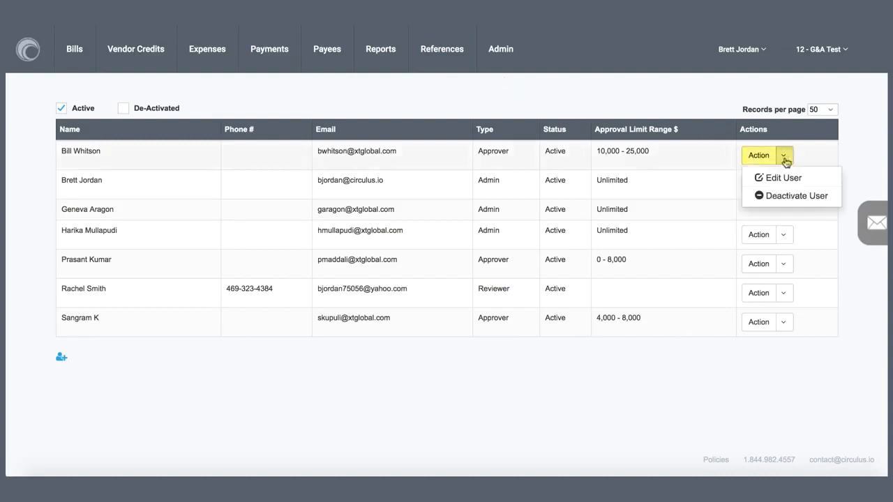
left_click(789, 176)
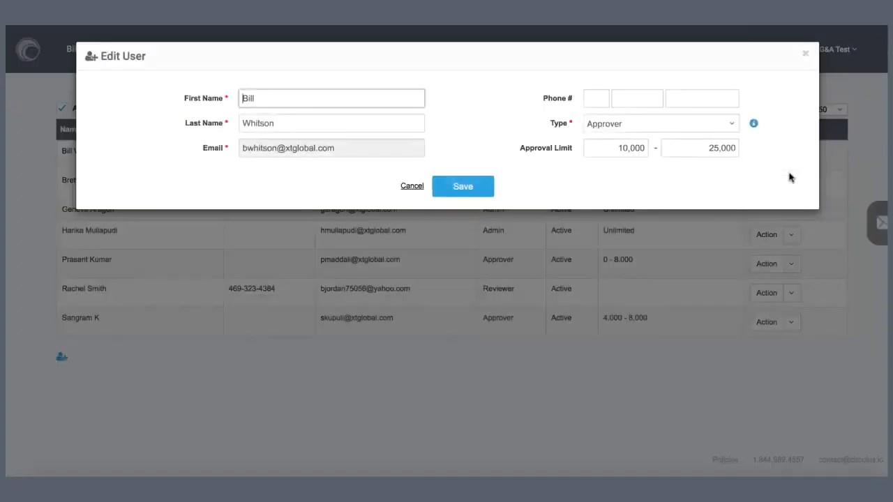
left_click(416, 186)
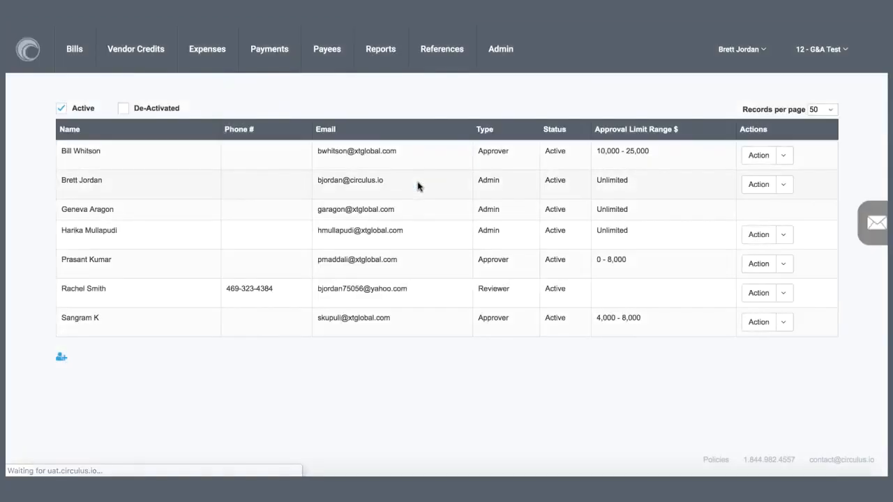
Open a blank Add User form, view the available user types, and cancel without adding anyone.
left_click(61, 359)
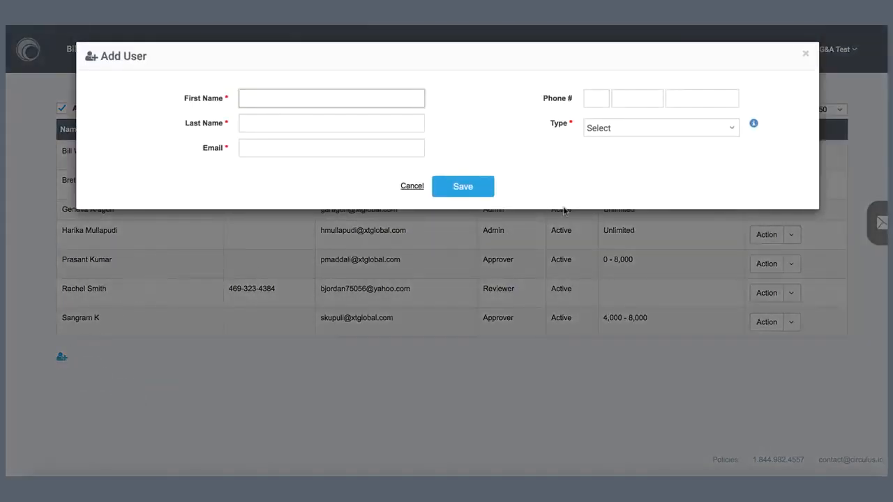
left_click(727, 134)
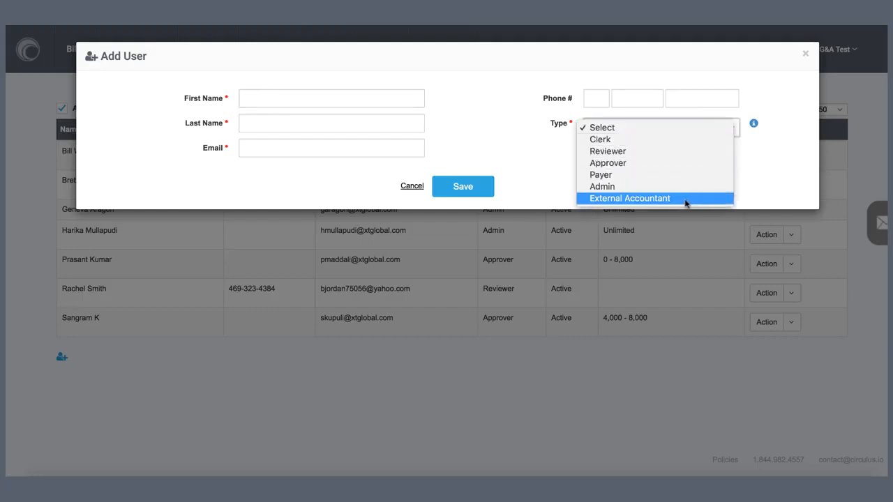
left_click(411, 186)
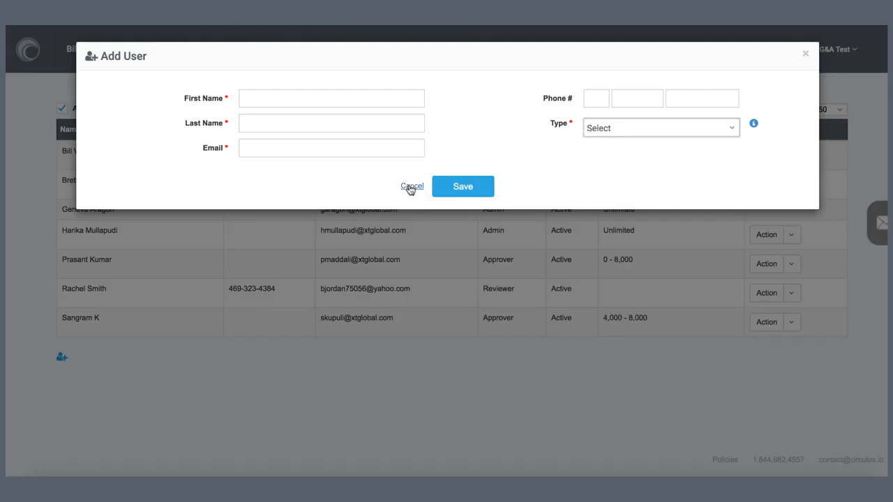
left_click(411, 187)
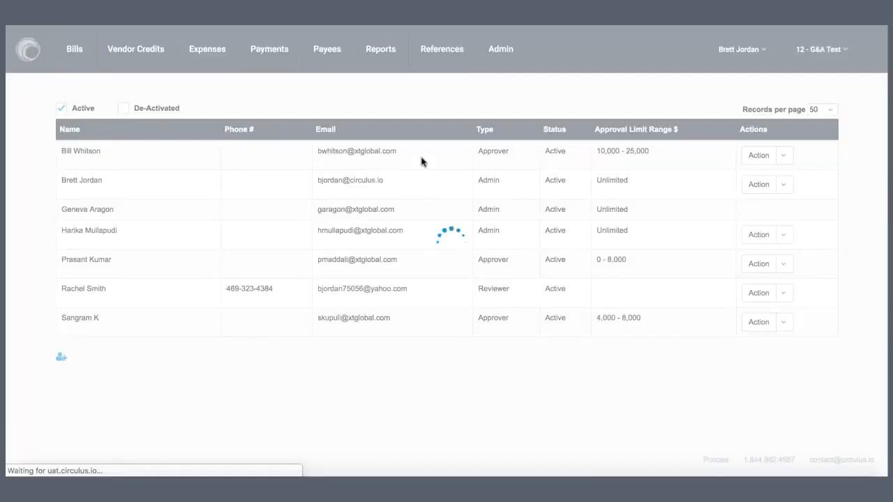
Open the company settings and enable the Circulus data entry option, then review the Data Entry Settings.
left_click(492, 59)
left_click(504, 139)
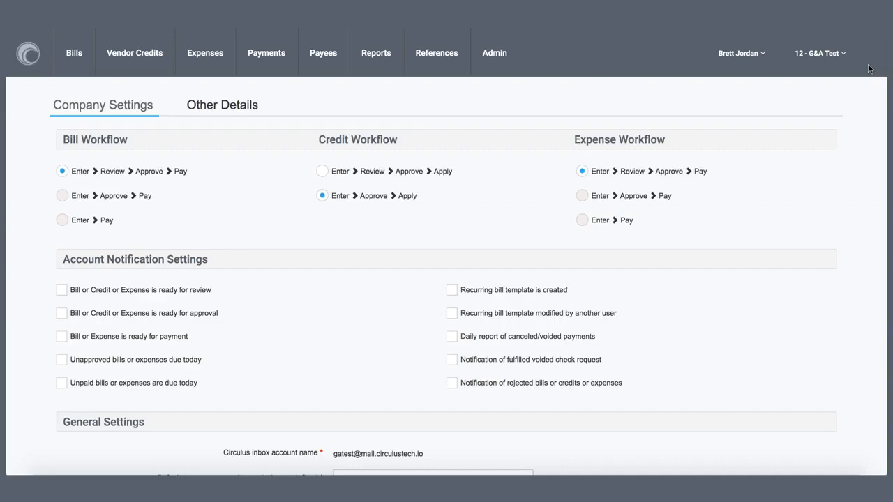
scroll(870, 67, "down", 5)
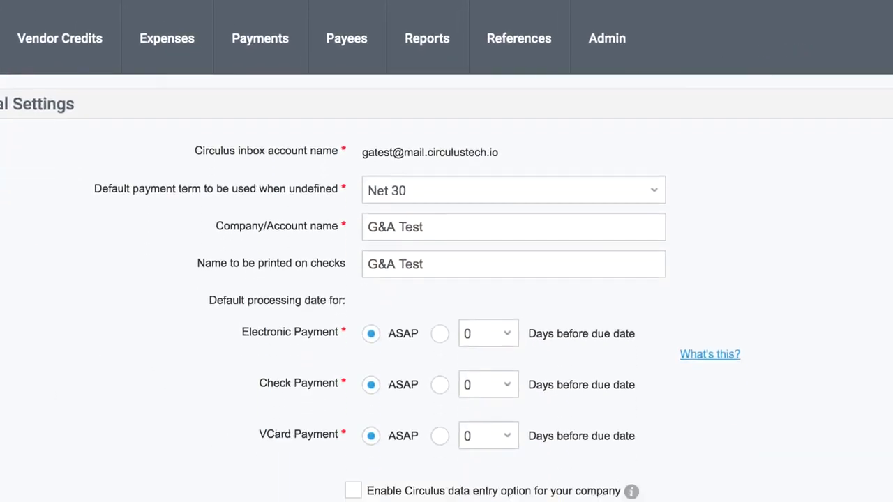
scroll(446, 288, "down", 1)
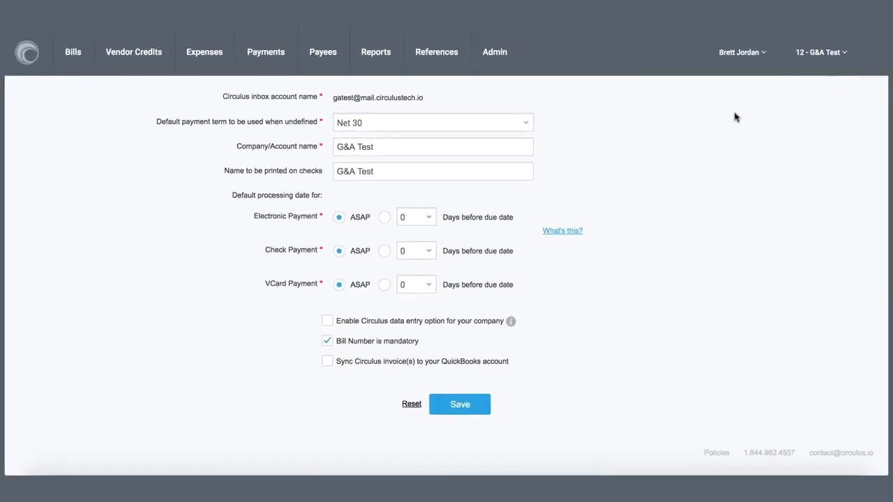
left_click(327, 321)
scroll(567, 351, "down", 2)
scroll(567, 350, "down", 2)
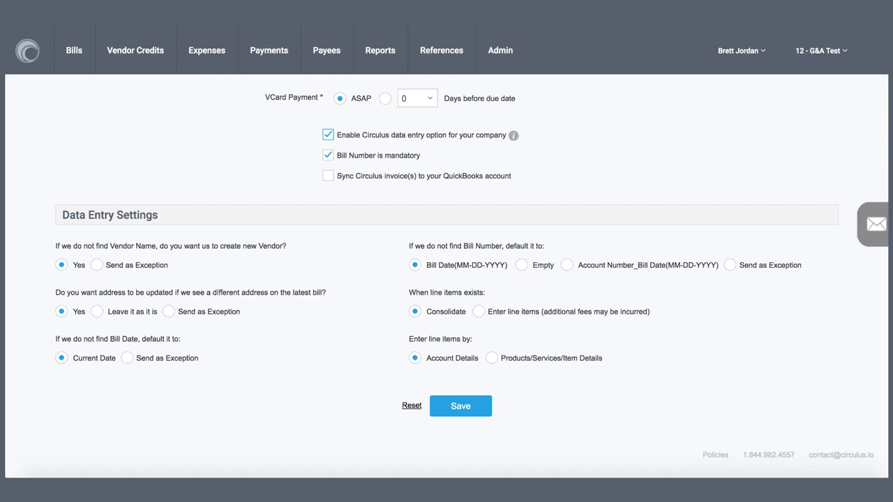
Open the user permissions and examine the task permissions for each role, from managing bills to site administration.
scroll(446, 276, "up", 8)
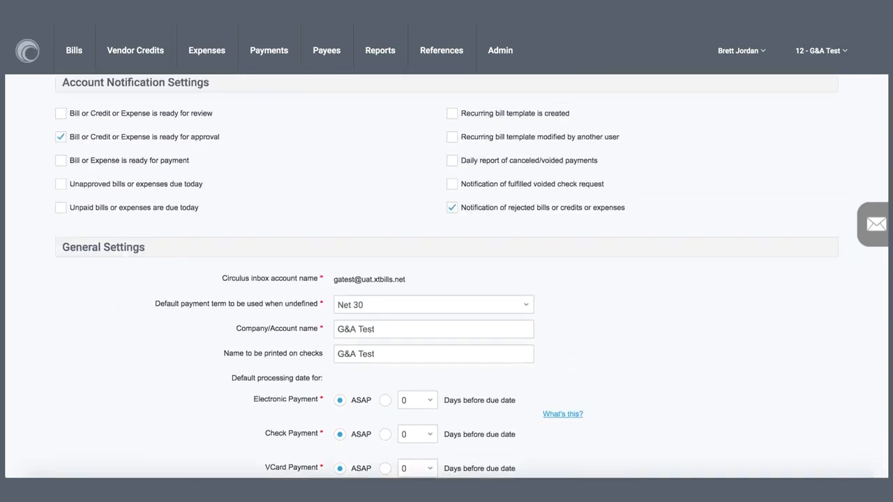
left_click(523, 56)
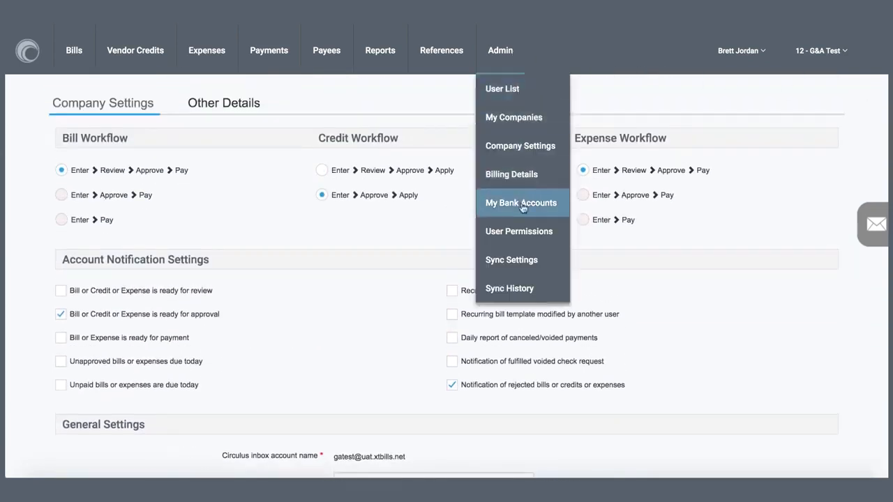
left_click(523, 230)
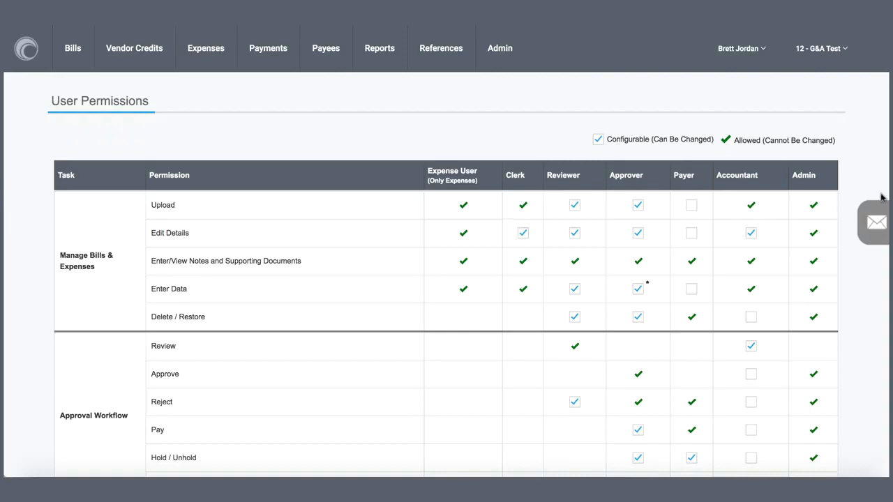
scroll(446, 279, "down", 1)
scroll(446, 279, "down", 3)
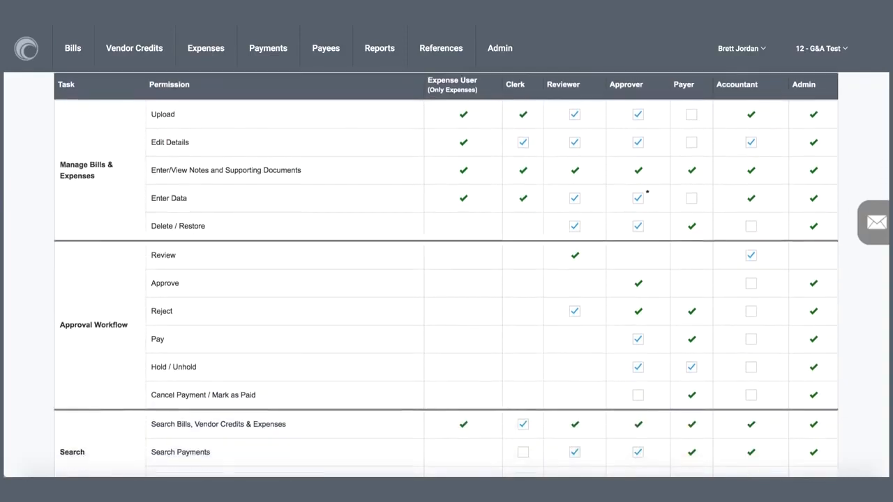
scroll(446, 279, "down", 3)
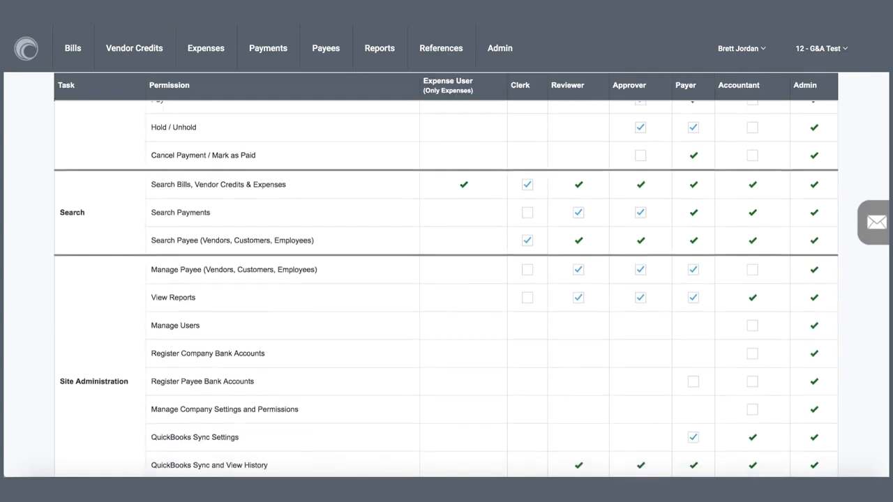
scroll(446, 279, "down", 1)
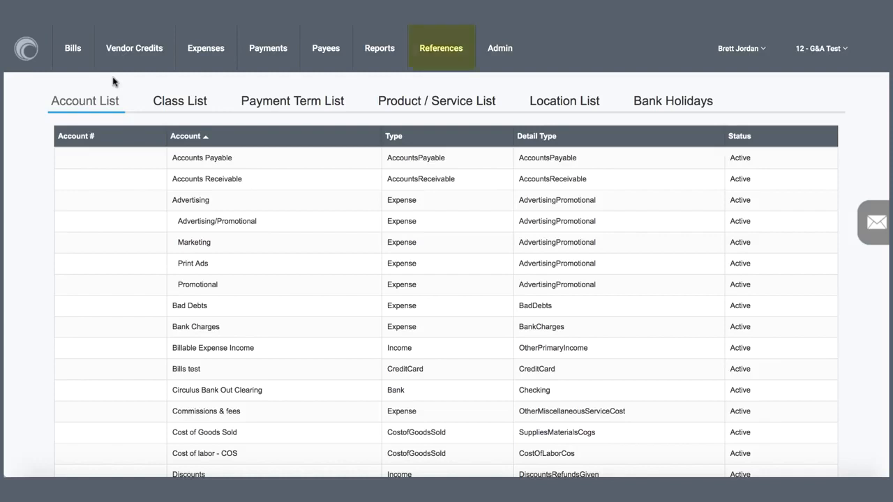
View the class, payment term and product/service reference lists, and open the overview of available reports.
left_click(177, 102)
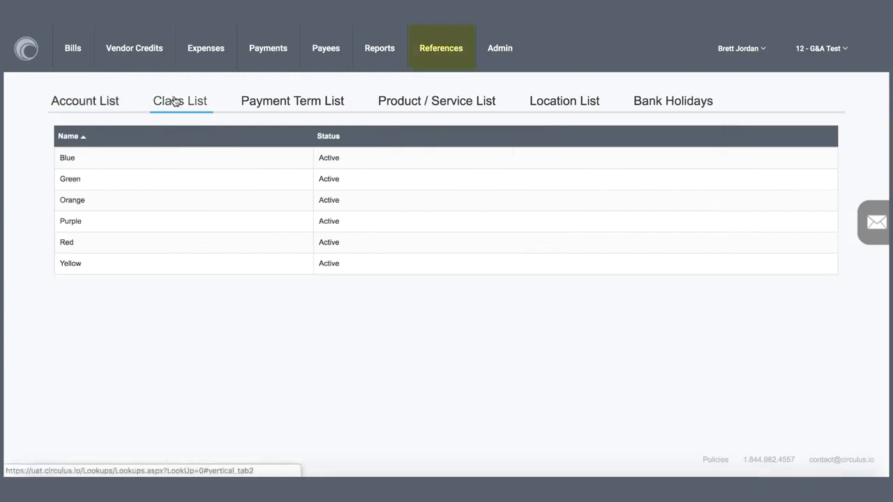
left_click(289, 106)
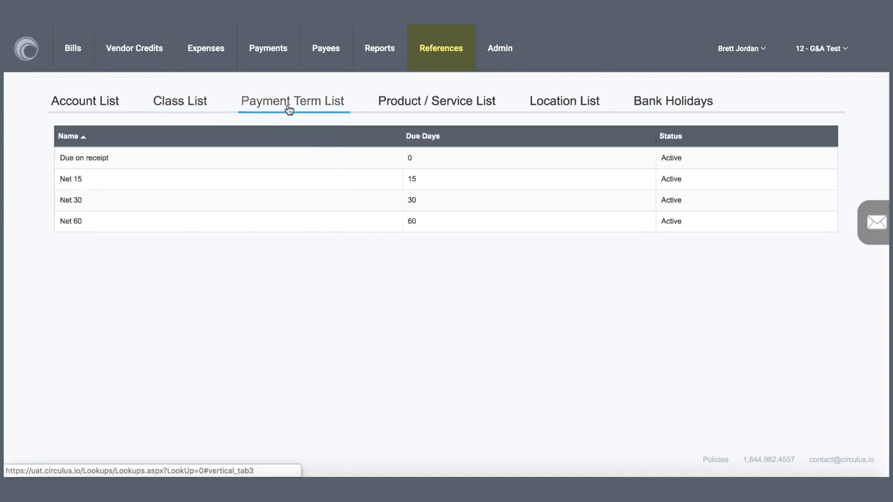
left_click(468, 105)
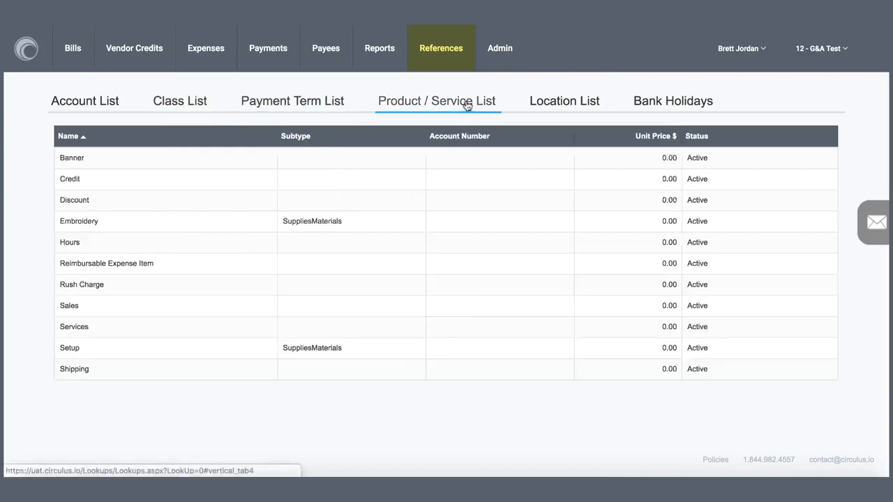
left_click(373, 50)
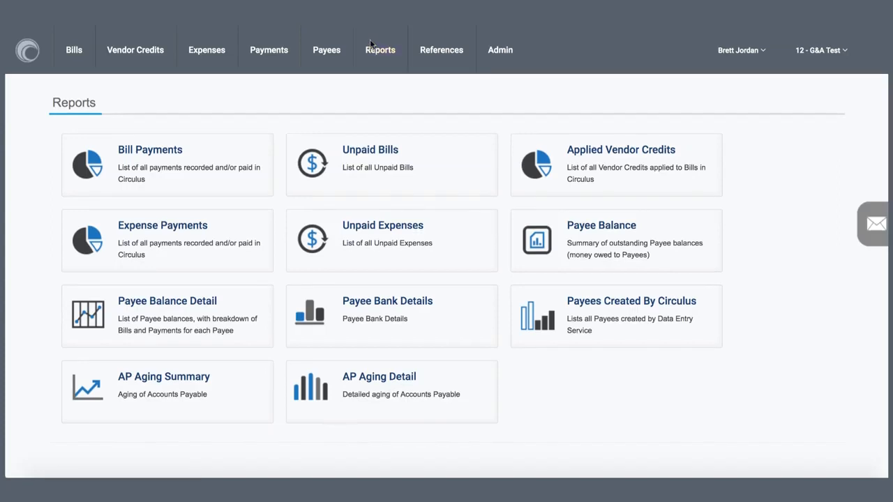
Open the vendor payees, view the blank form for adding a new vendor, and return to the vendor search list.
mouse_move(336, 44)
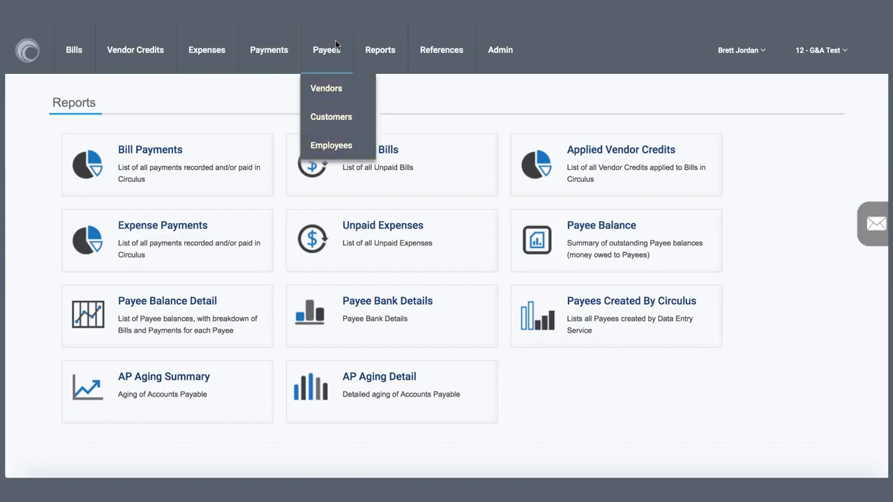
left_click(354, 93)
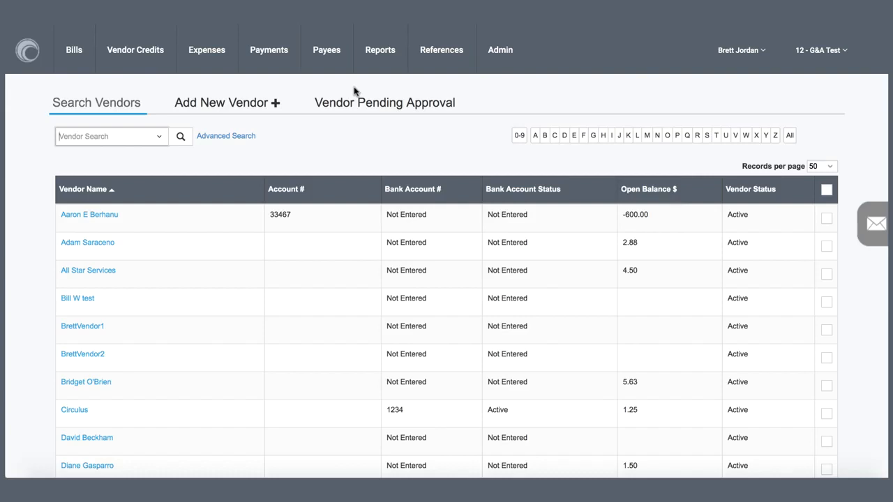
left_click(243, 105)
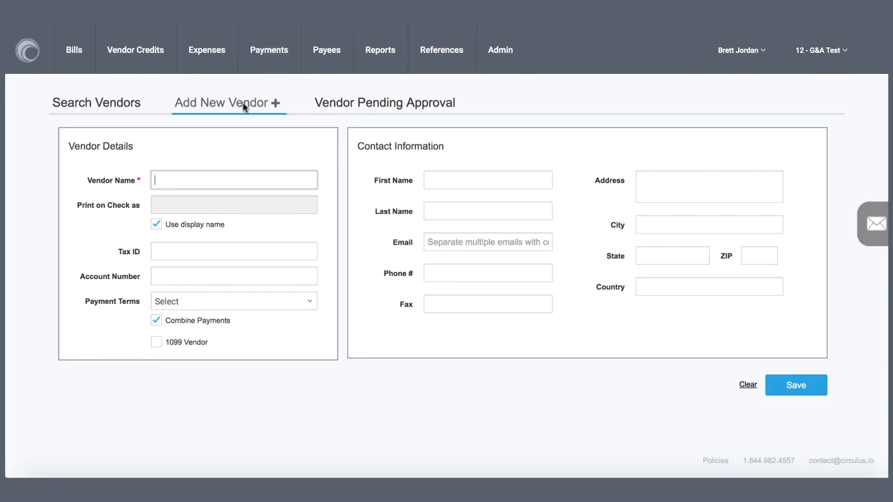
left_click(113, 105)
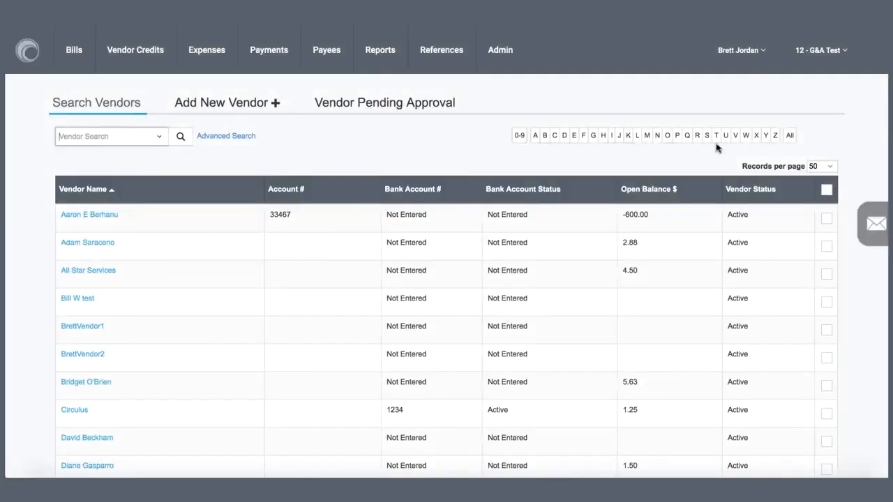
Select the XTGlobal vendor, view the invitation types for registering a bank account, and cancel the invitation.
scroll(830, 354, "down", 15)
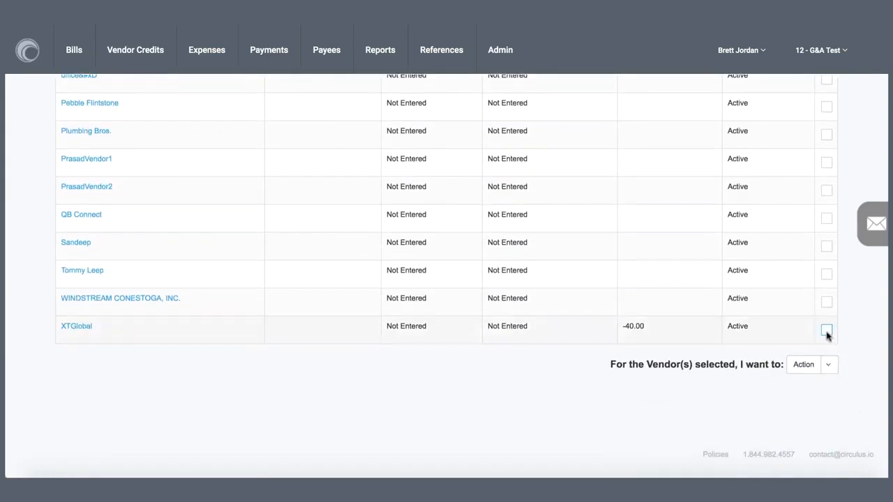
left_click(825, 329)
left_click(829, 366)
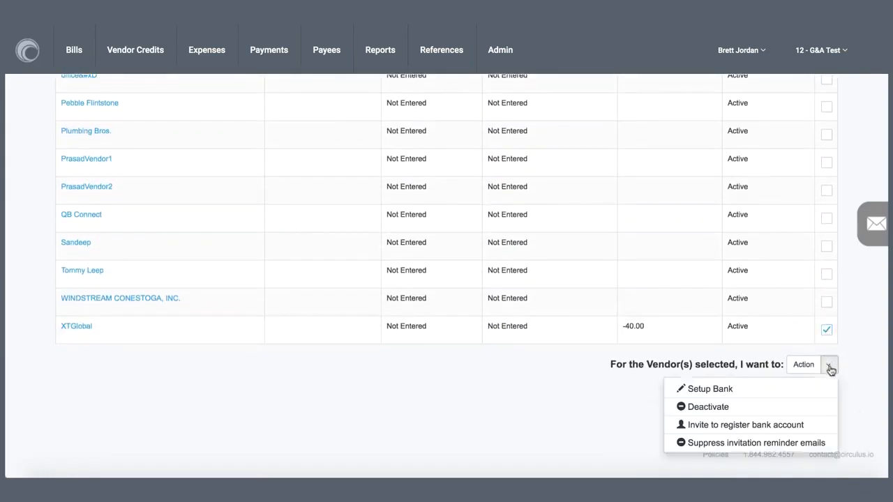
left_click(823, 425)
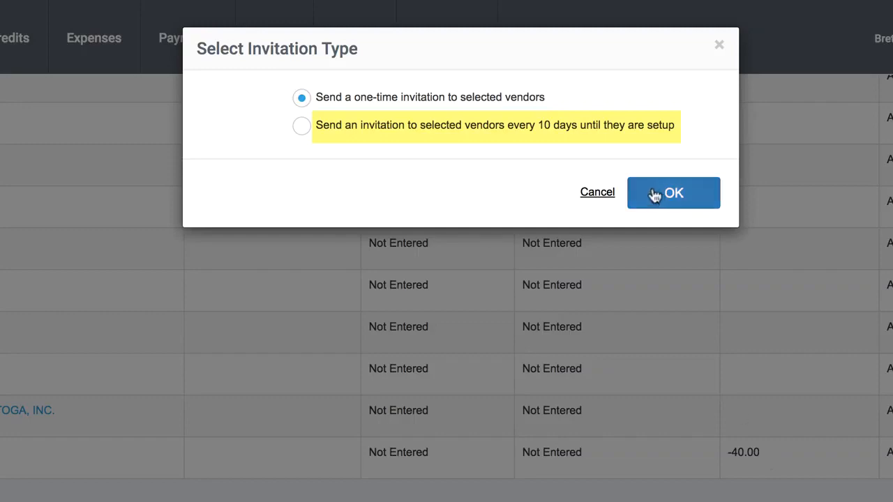
left_click(597, 192)
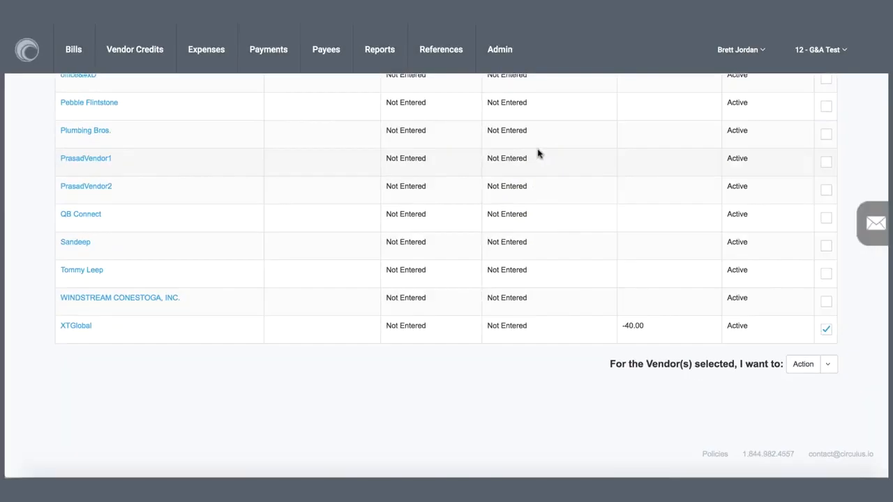
scroll(538, 154, "up", 15)
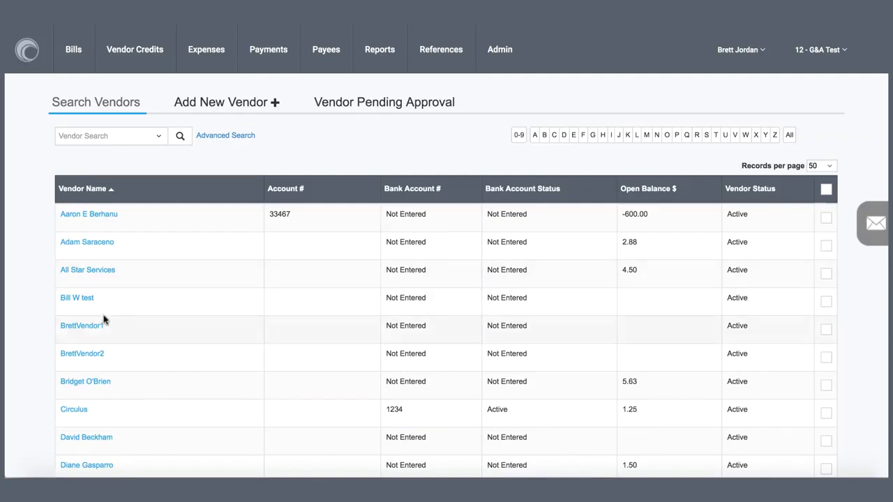
Open the All Star Services vendor record and view its bank account details and approver information.
left_click(78, 272)
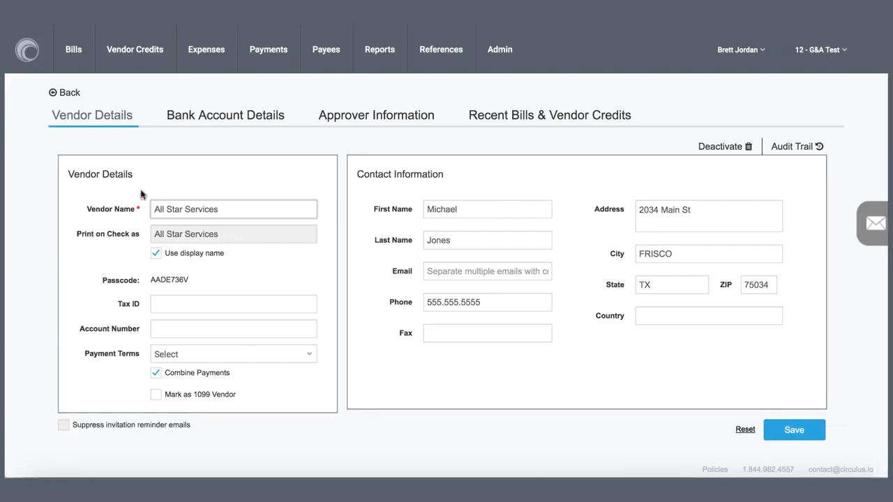
left_click(194, 122)
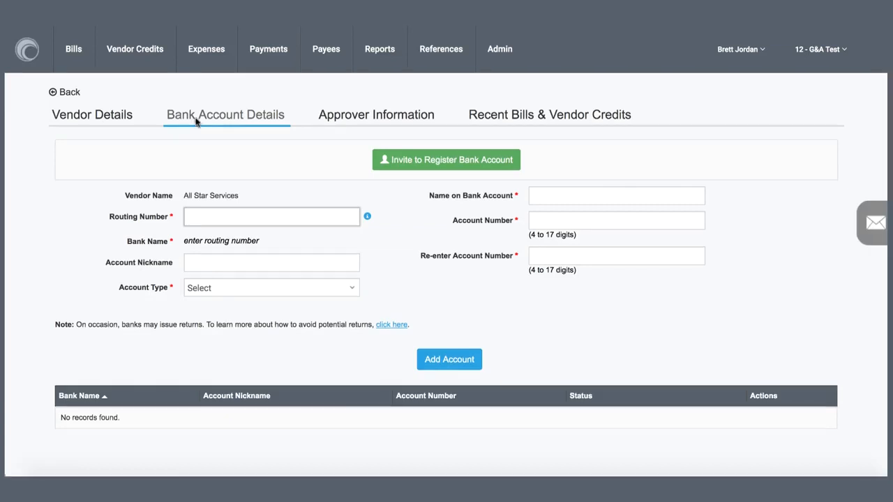
left_click(377, 120)
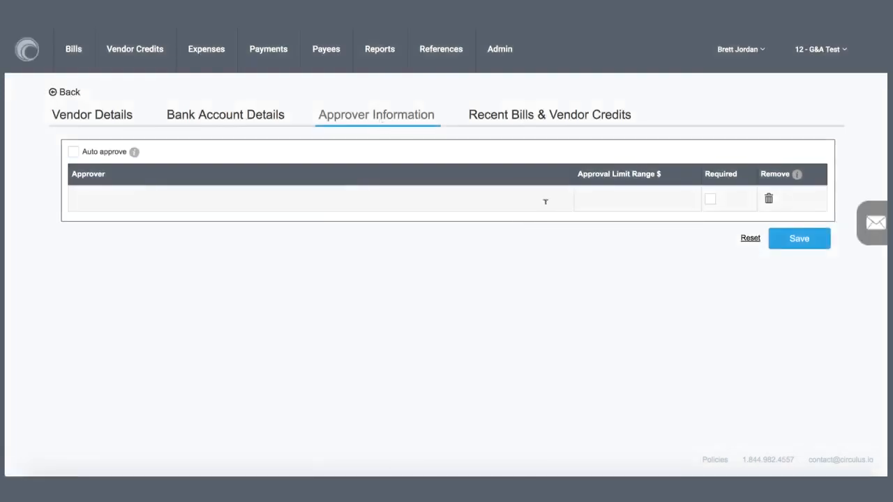
Add an approver to the All Star Services vendor, mark the approver as required, and remove the approver row.
left_click(551, 204)
left_click(536, 203)
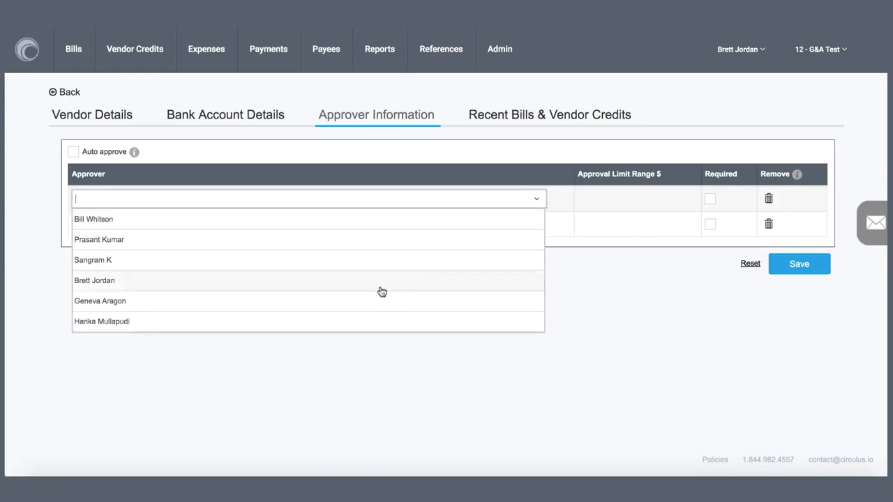
left_click(359, 298)
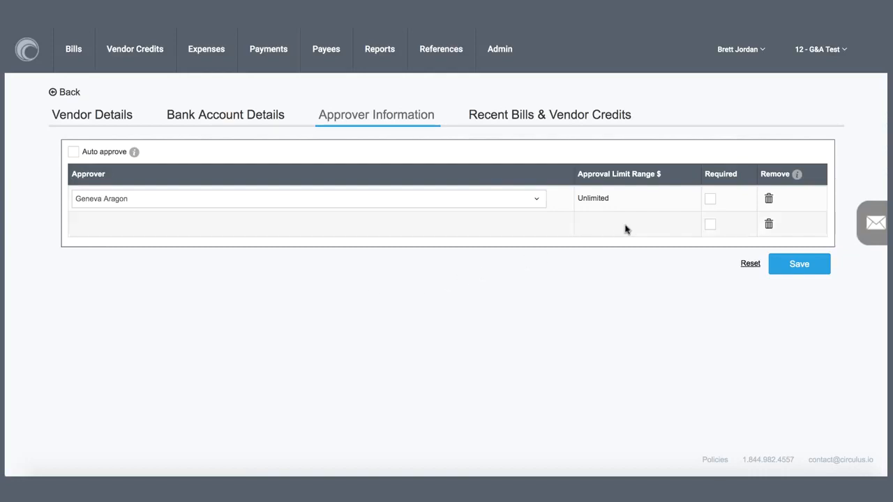
left_click(710, 201)
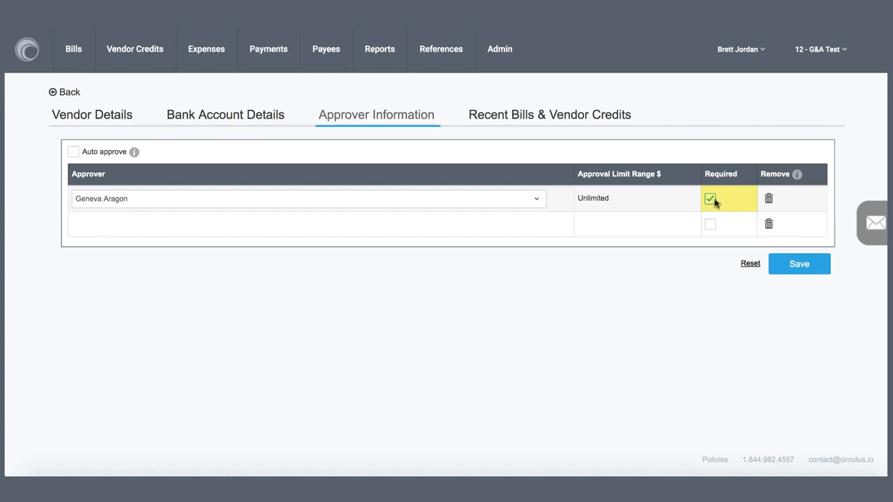
left_click(768, 201)
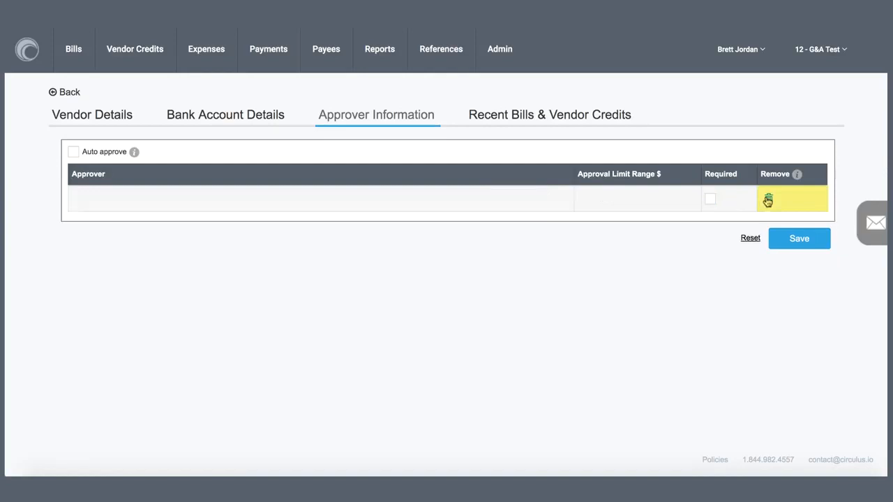
Toggle auto approve for the vendor, and view its recent bills and vendor credits.
left_click(73, 153)
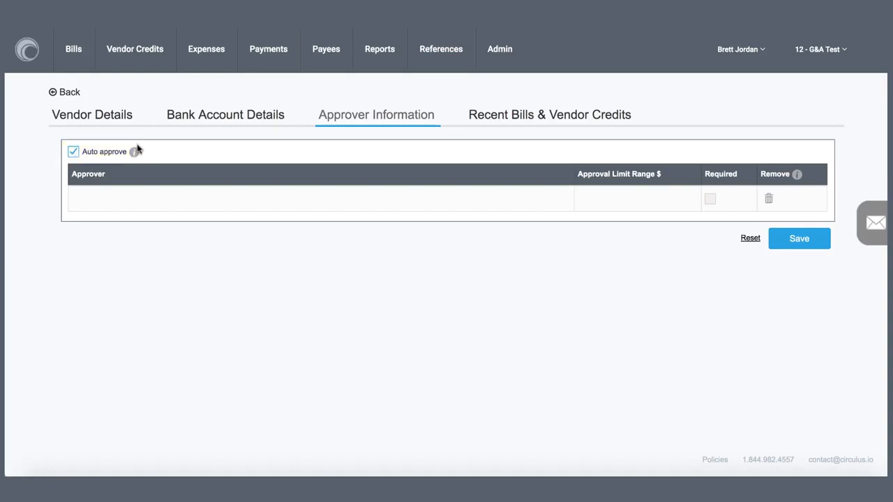
left_click(514, 123)
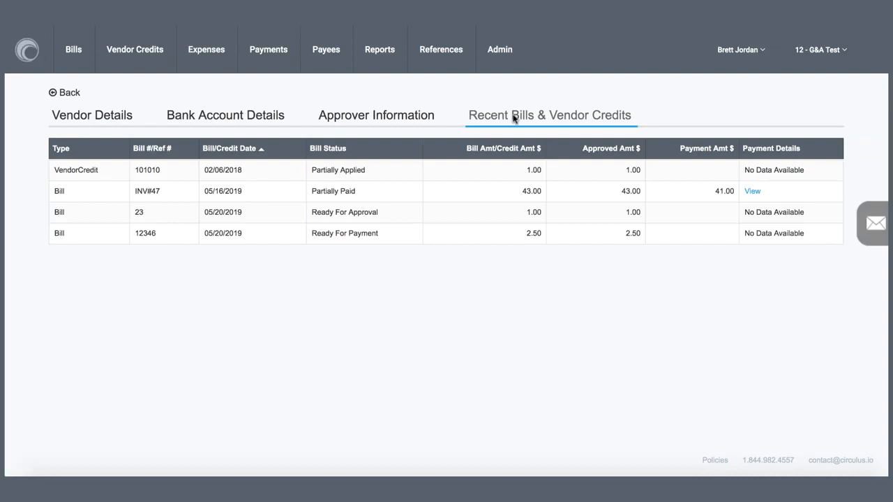
Open the customer payees and view the actions available for the first customer in the list.
mouse_move(346, 60)
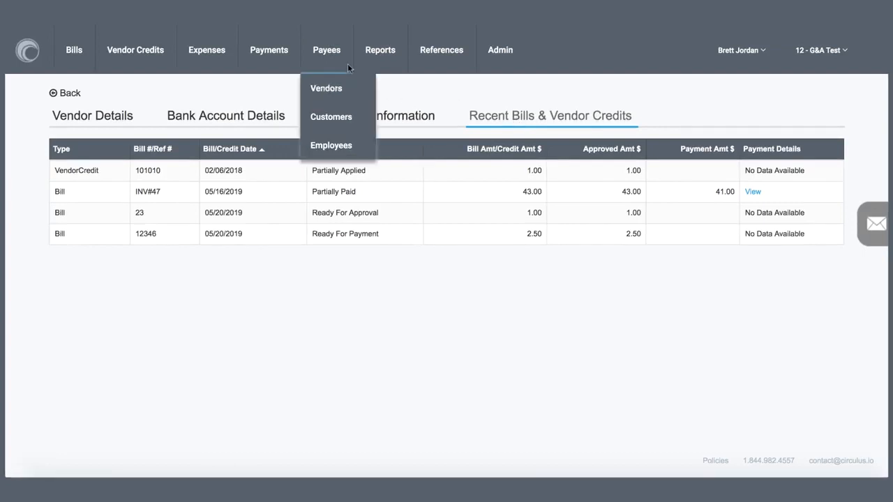
left_click(355, 115)
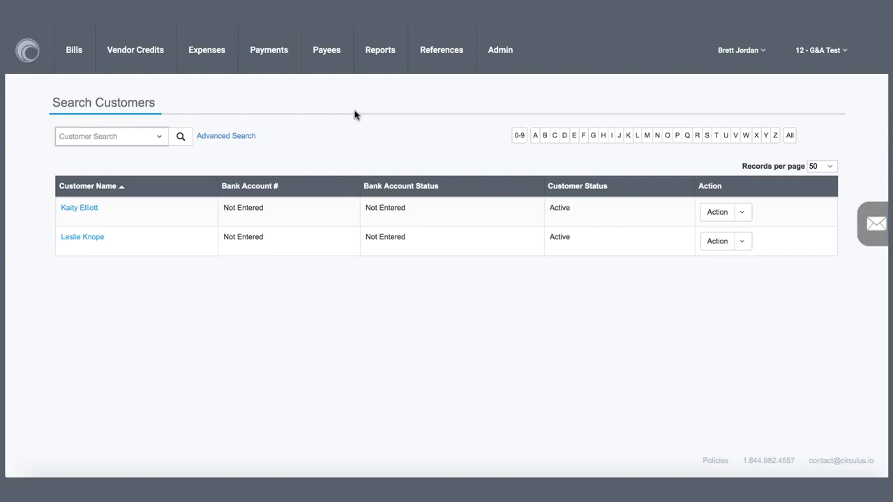
left_click(742, 213)
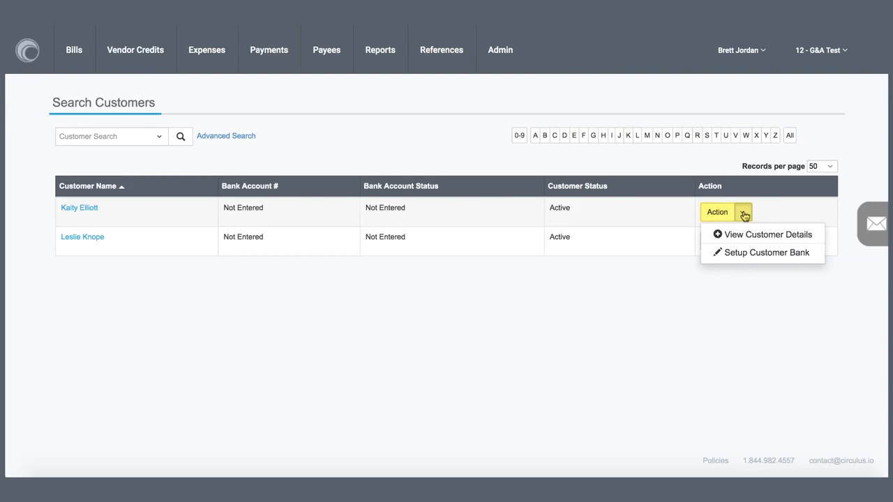
left_click(743, 213)
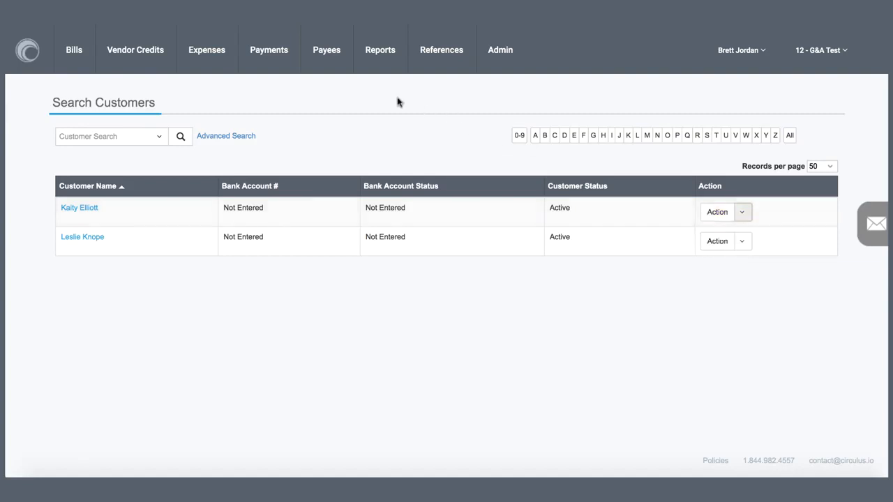
Open the employee payees and view the actions available for the first employee in the list.
left_click(336, 58)
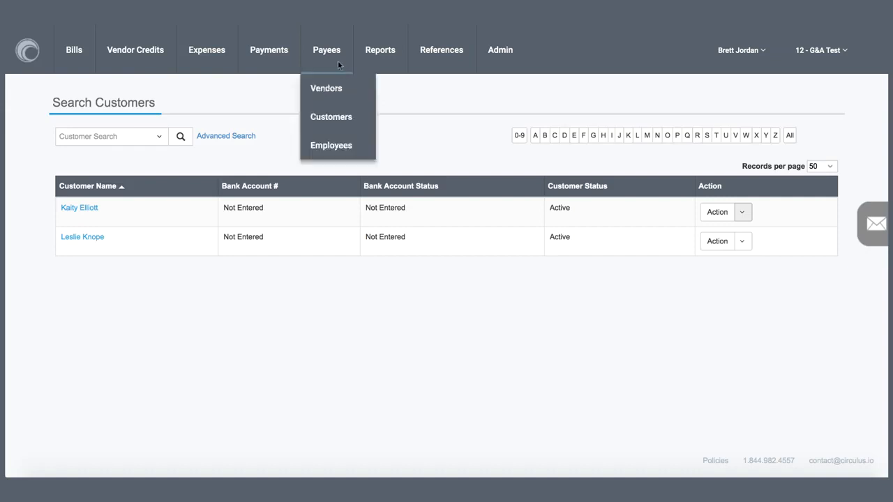
left_click(349, 146)
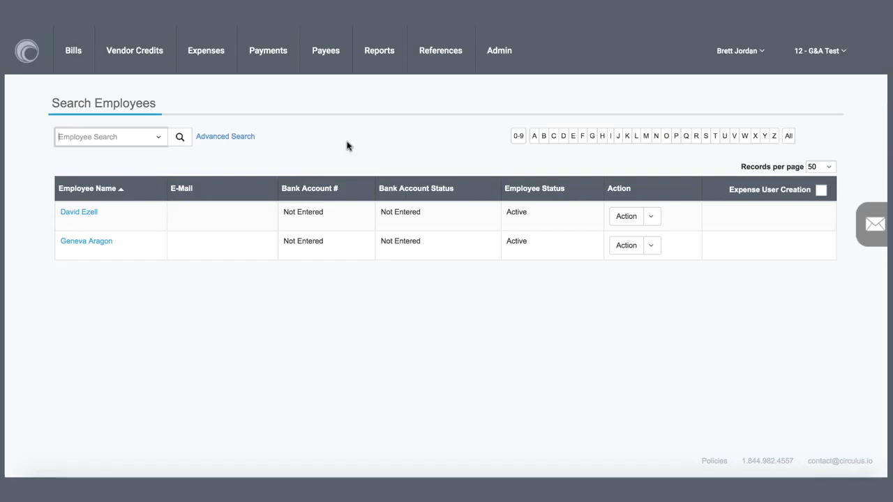
left_click(650, 219)
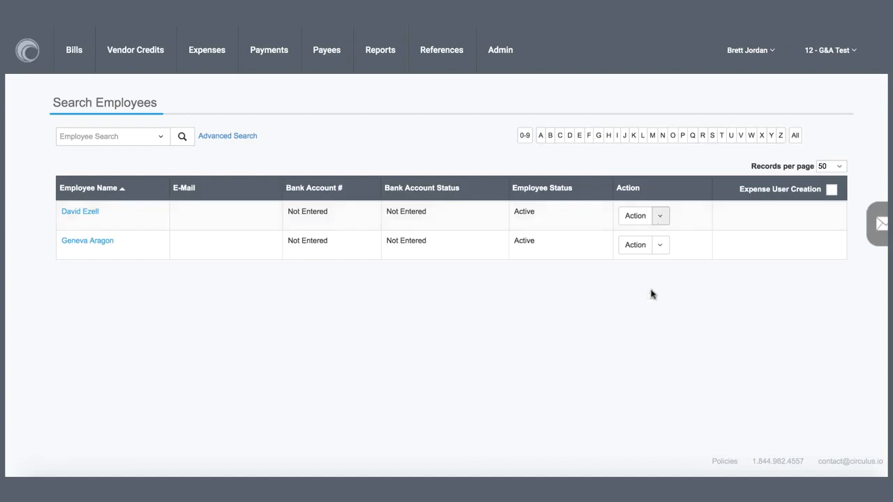
Return to the dashboard, open the bills awaiting data entry, and view the actions available for the bill with status New.
left_click(24, 58)
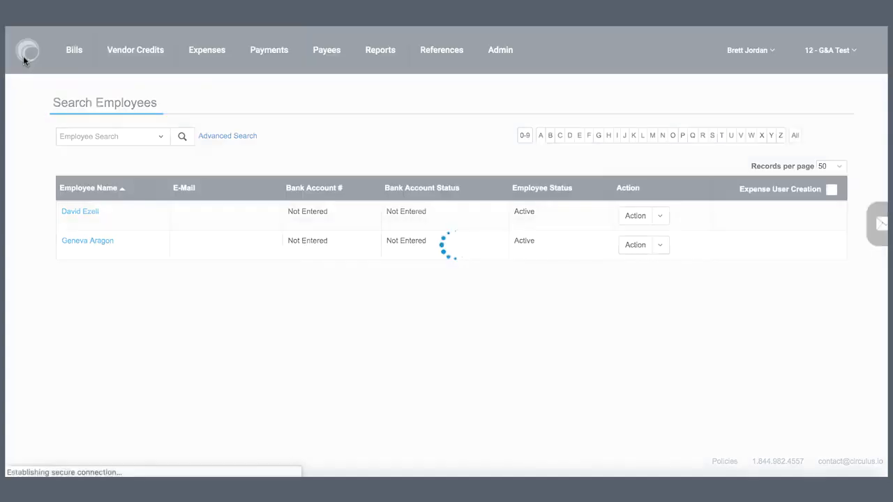
left_click(71, 60)
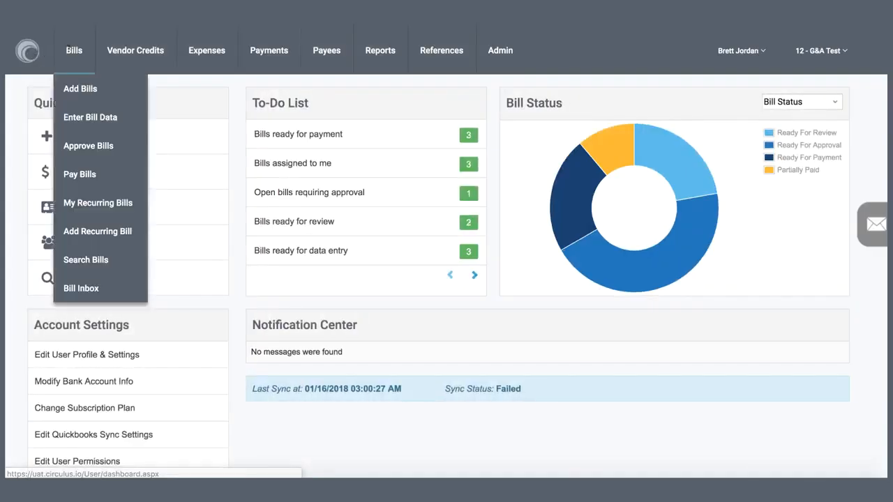
left_click(124, 118)
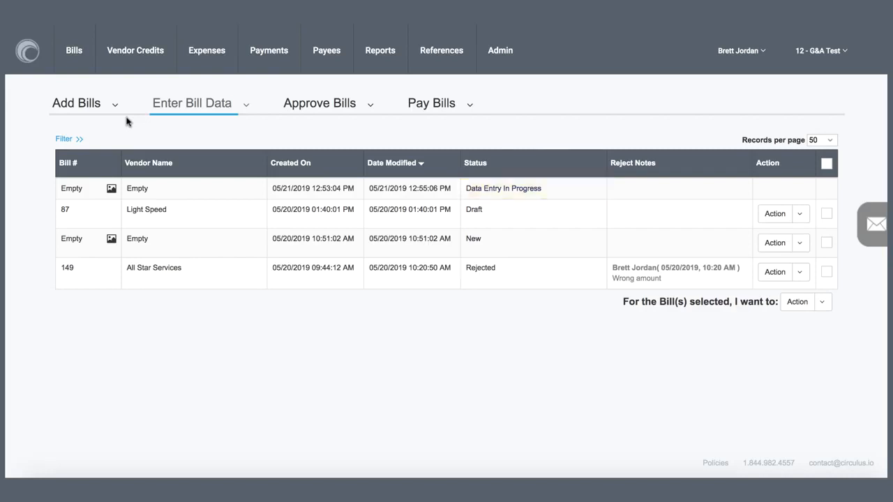
left_click(798, 244)
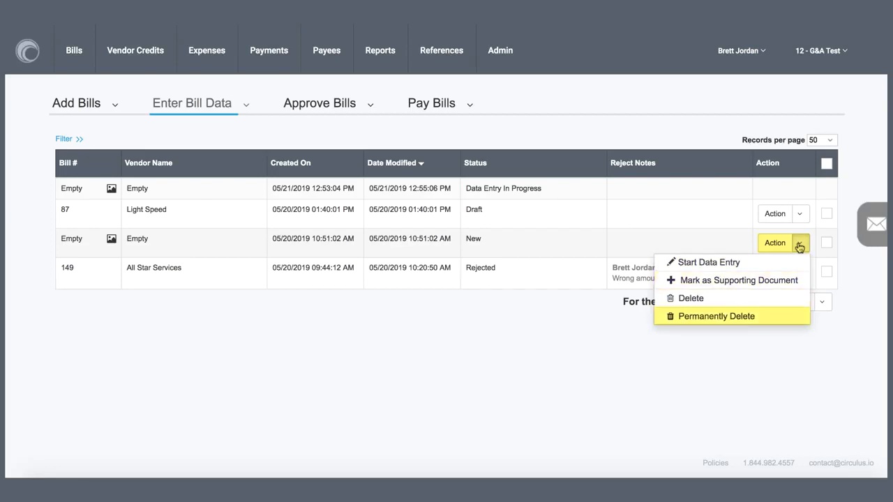
left_click(799, 244)
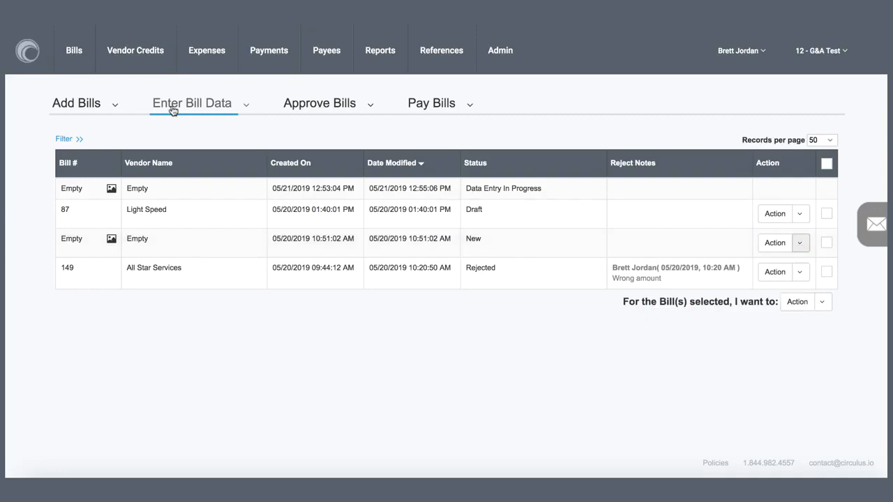
Upload GA_Bill2015A.docx from the Desktop as a new bill with an image and begin its data entry.
left_click(33, 56)
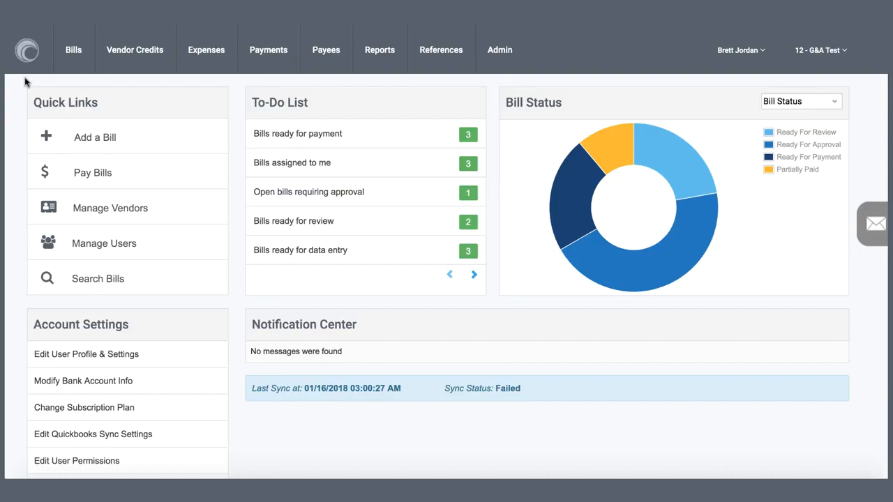
left_click(62, 54)
left_click(82, 92)
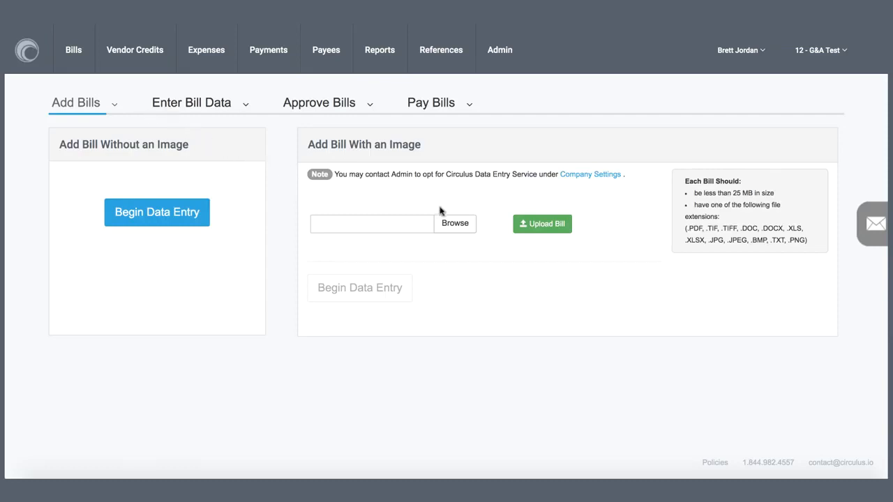
left_click(458, 223)
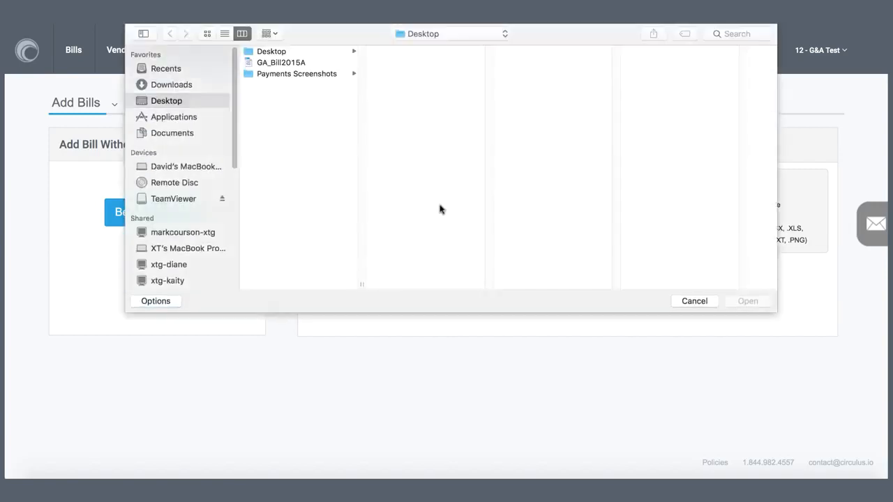
double_click(307, 63)
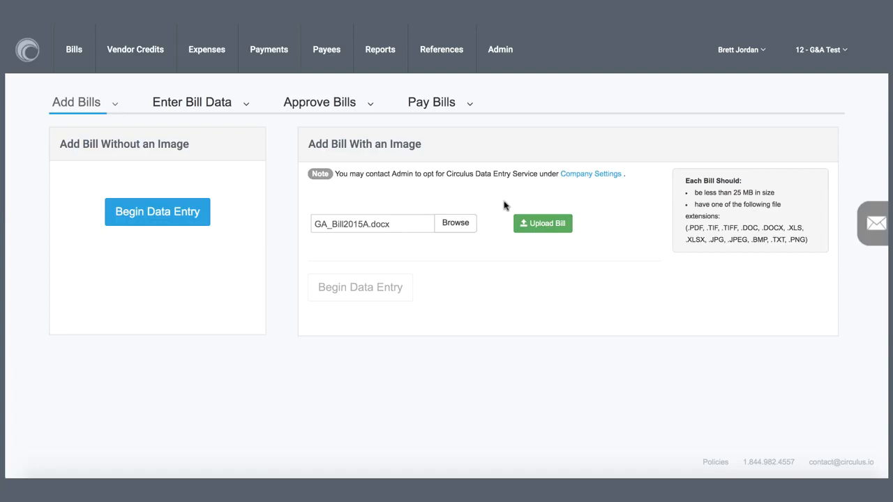
left_click(527, 222)
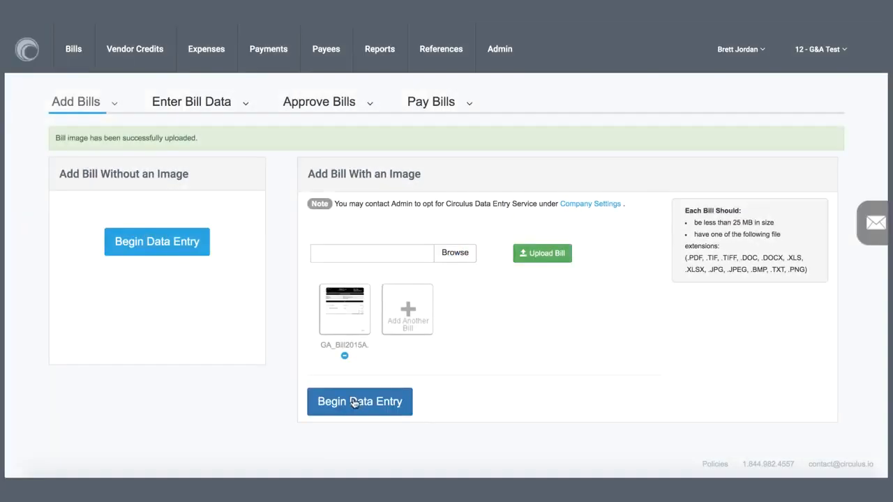
left_click(353, 402)
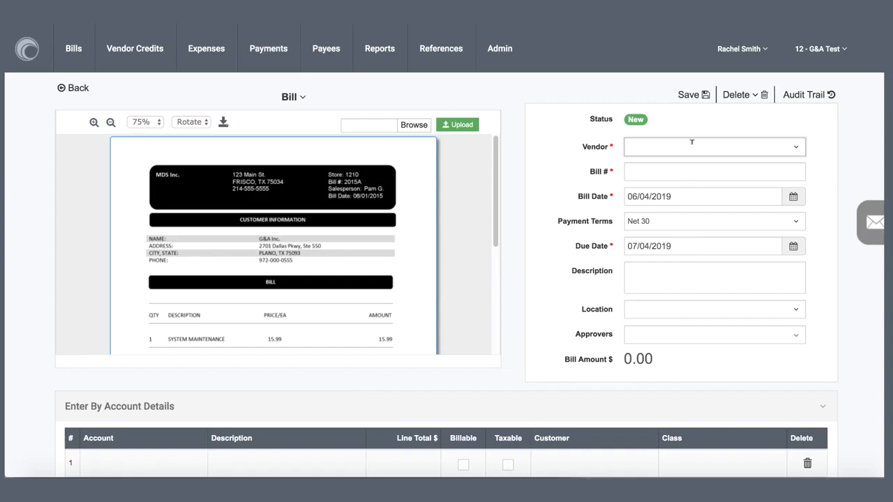
Set the bill's vendor to MDS Inc. without auto-populating from the previous bill, and enter bill number 245.
type("MDS")
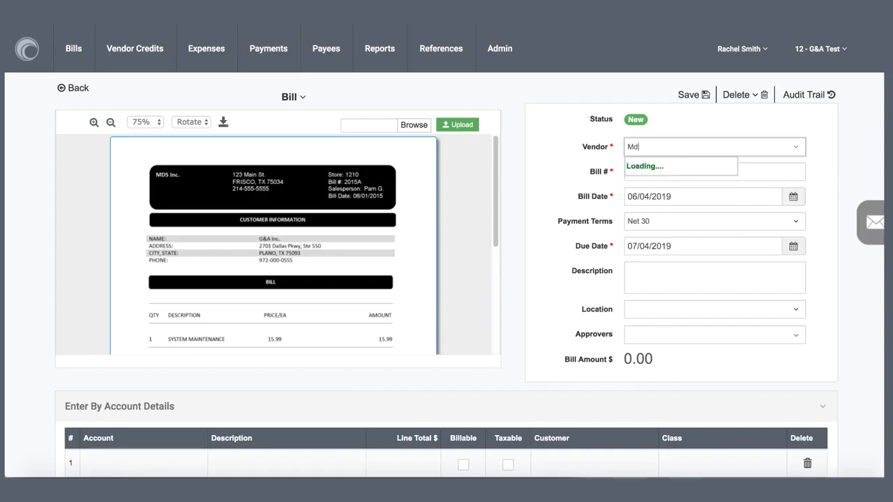
left_click(682, 209)
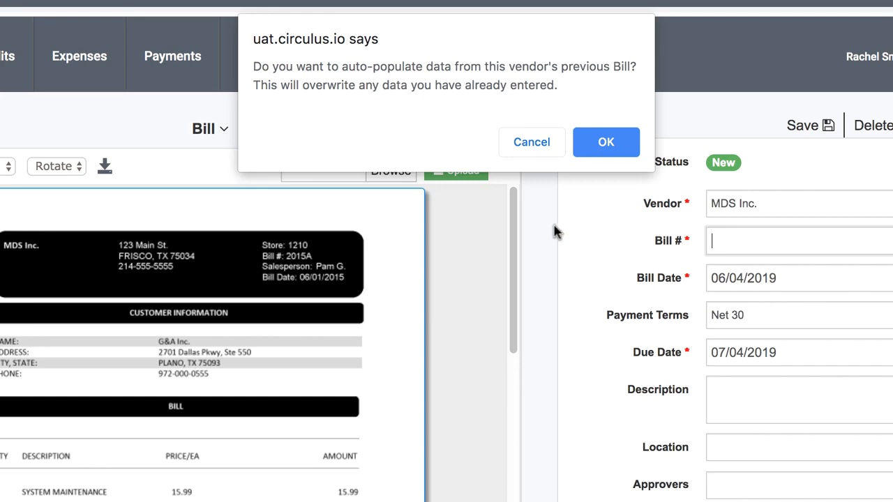
left_click(533, 143)
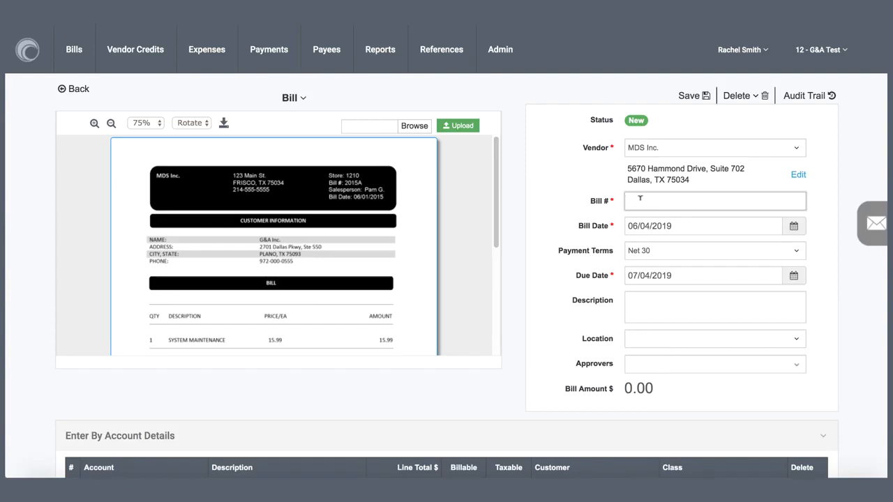
type("245")
Enter the first account detail line of the bill with the Office Expenses account and a line total of 17.29.
scroll(446, 276, "down", 1)
scroll(362, 332, "down", 5)
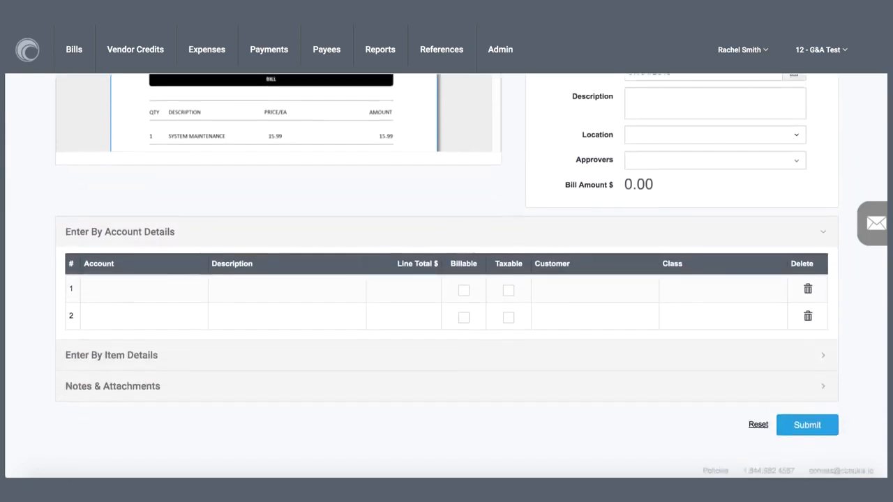
left_click(141, 273)
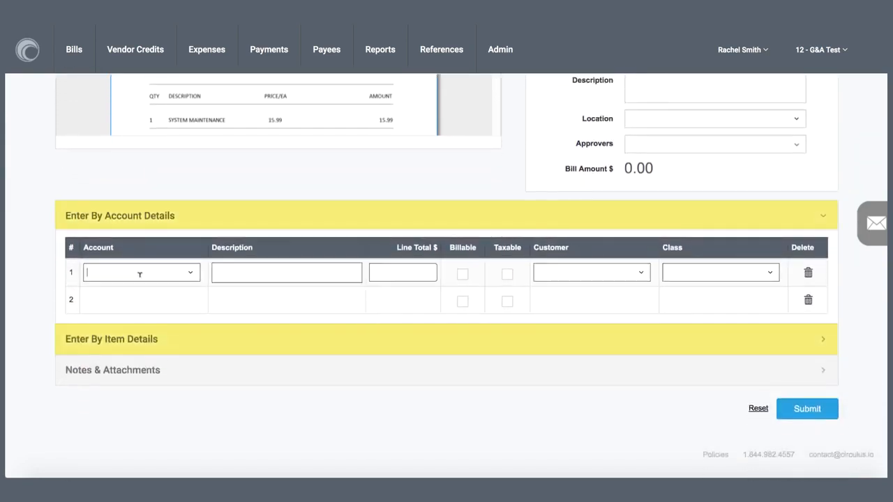
type("office")
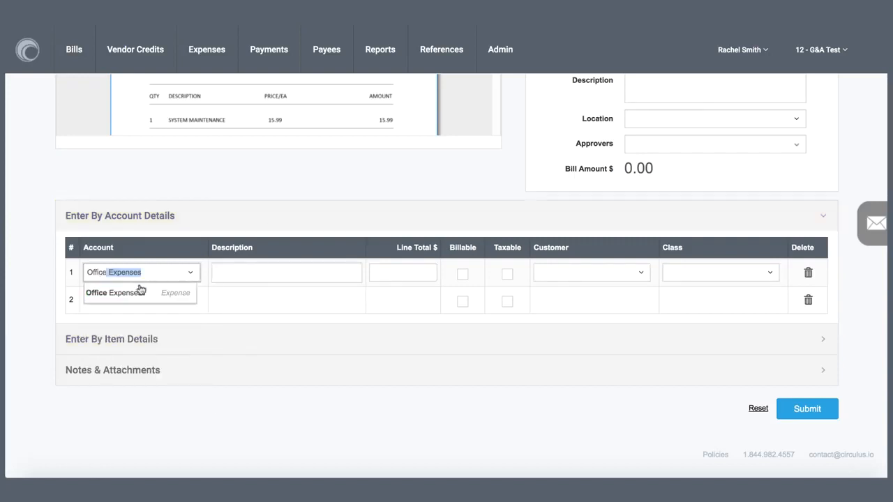
left_click(137, 290)
left_click(389, 272)
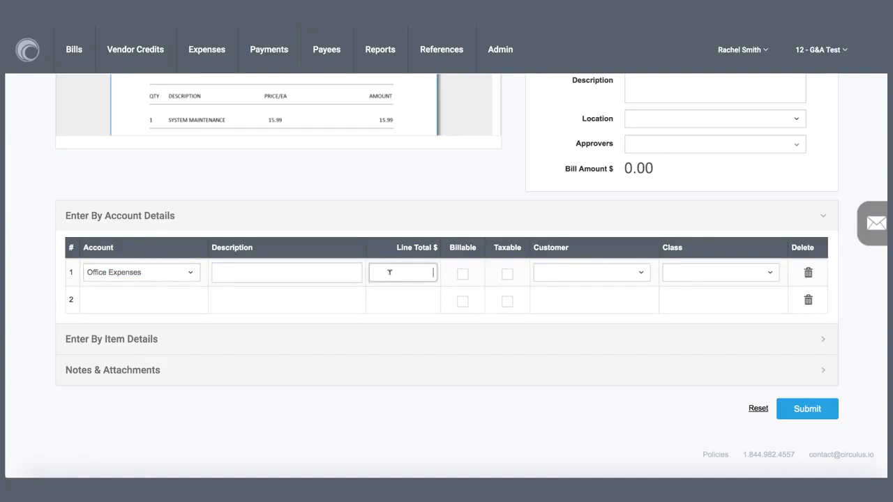
type("17.29")
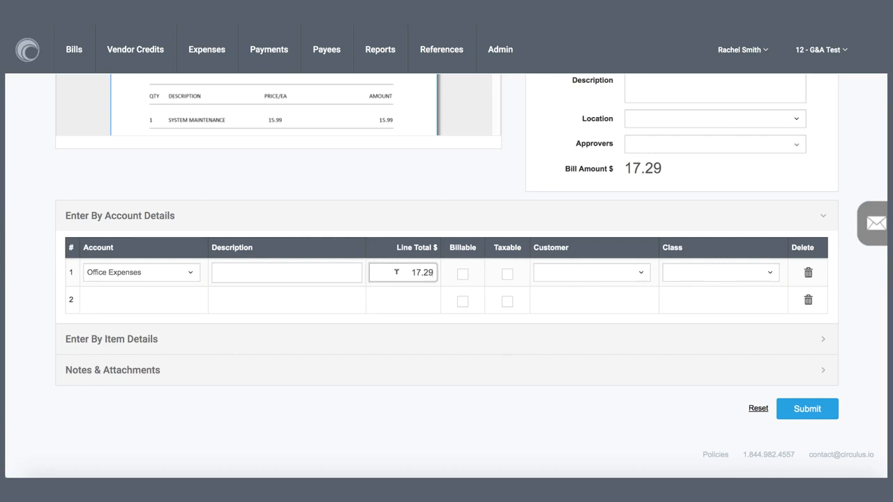
View the bill's notes and attachments section and submit the bill.
left_click(144, 374)
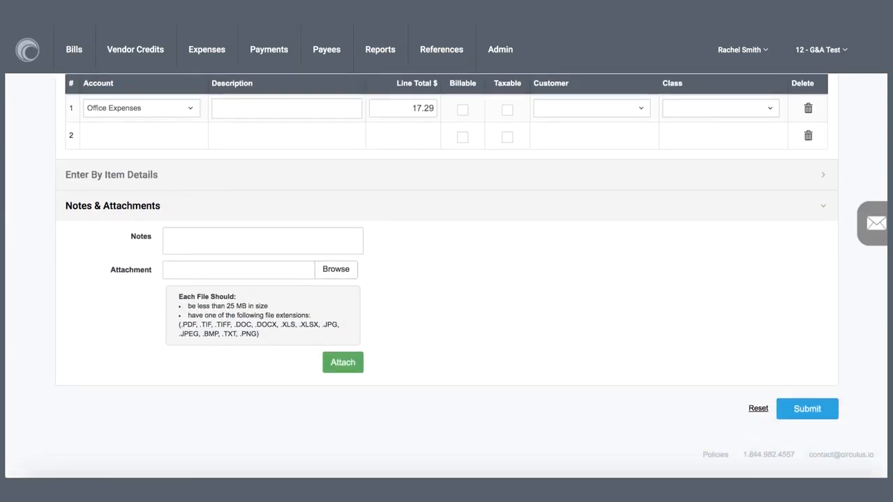
left_click(781, 409)
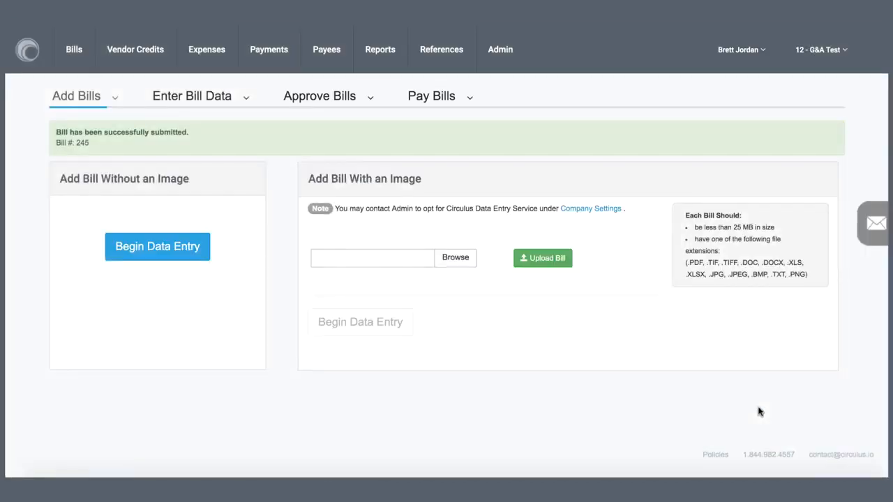
Open the blank form for adding a recurring bill.
left_click(85, 65)
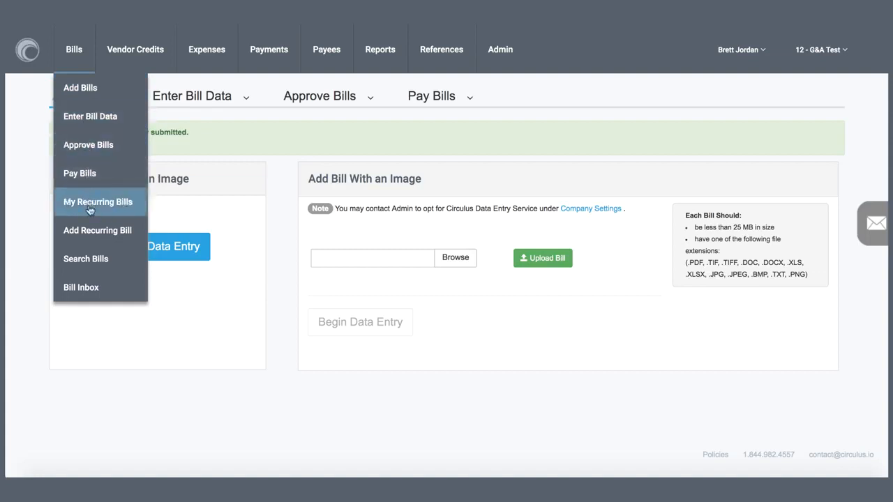
left_click(89, 230)
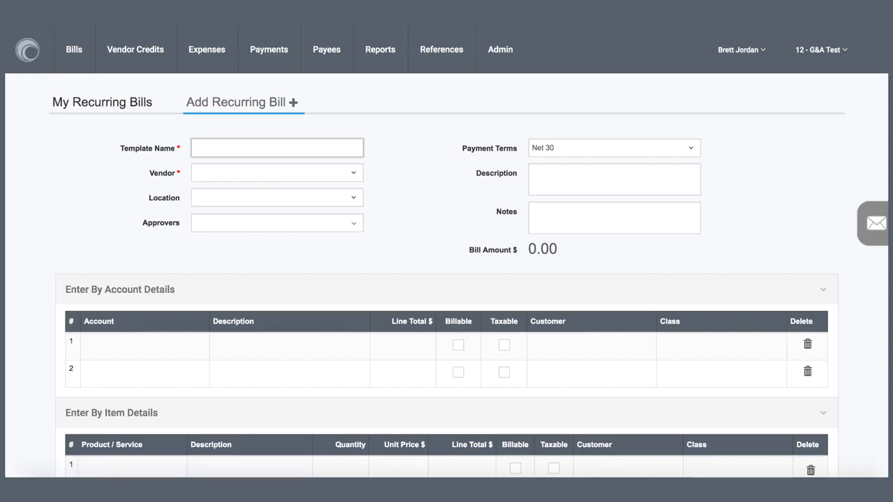
Examine the recurring bill form's account and item details, recurring schedule and monthly recurrence options.
scroll(447, 279, "down", 3)
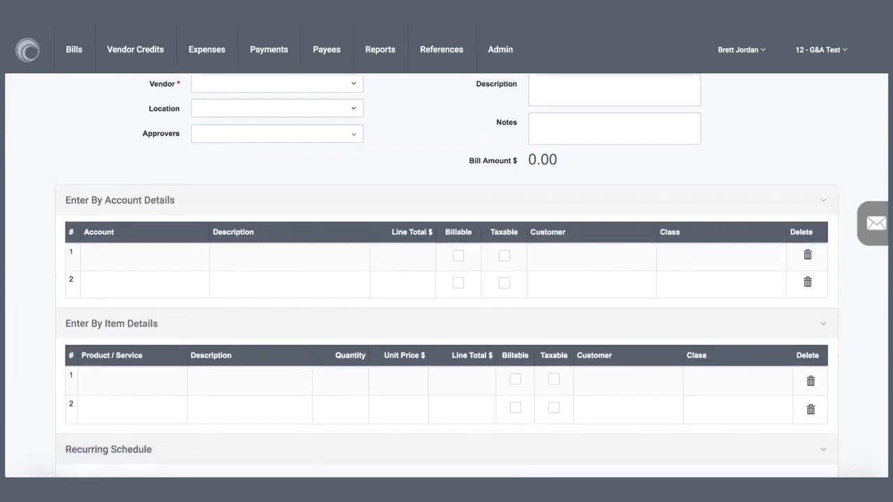
scroll(446, 279, "down", 6)
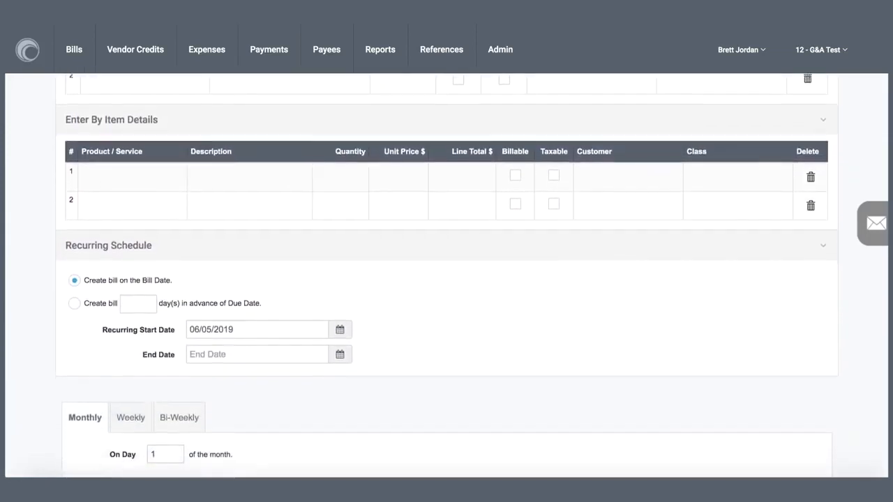
scroll(446, 279, "down", 5)
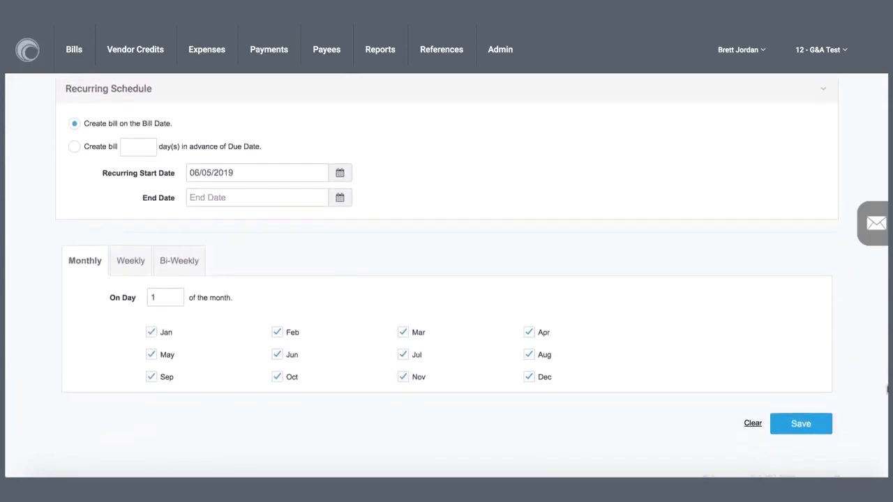
scroll(888, 393, "down", 1)
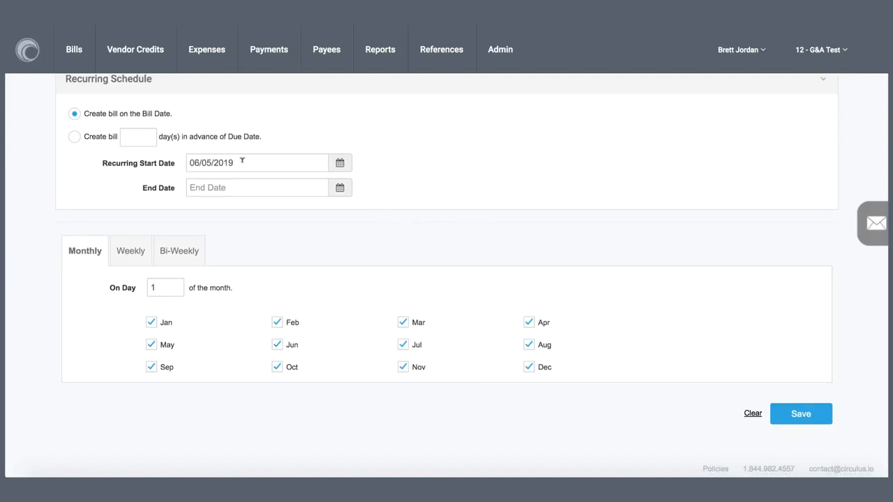
Open the list of bills ready for review and select bill 245 from MDS Inc.
left_click(32, 58)
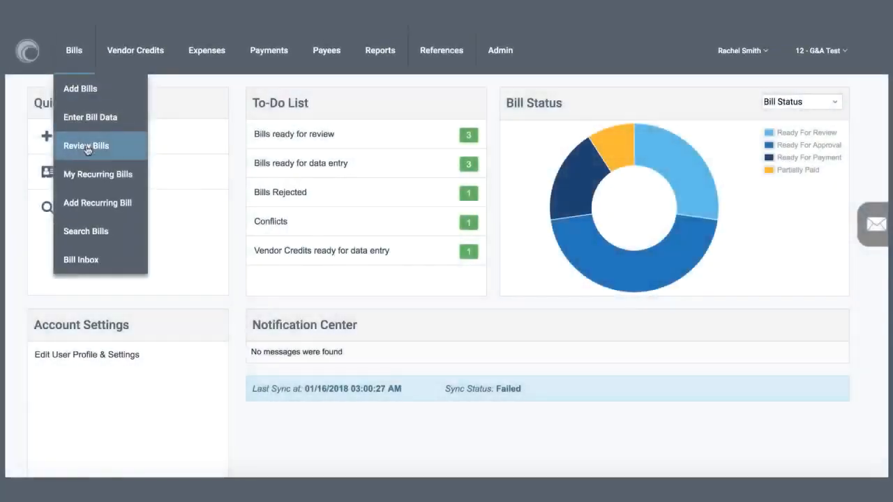
left_click(91, 146)
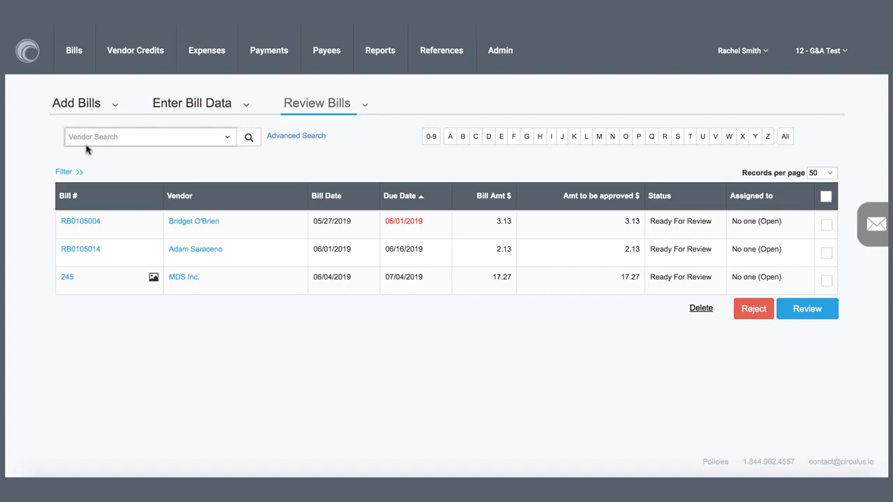
left_click(826, 280)
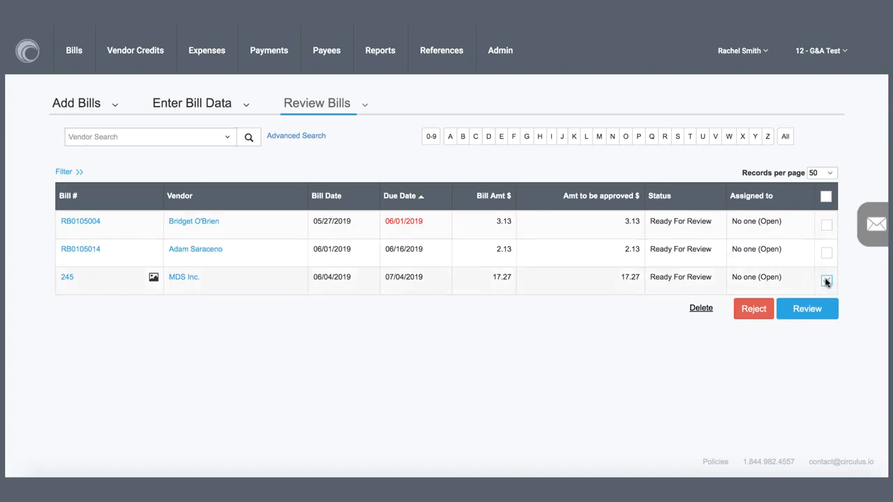
left_click(826, 280)
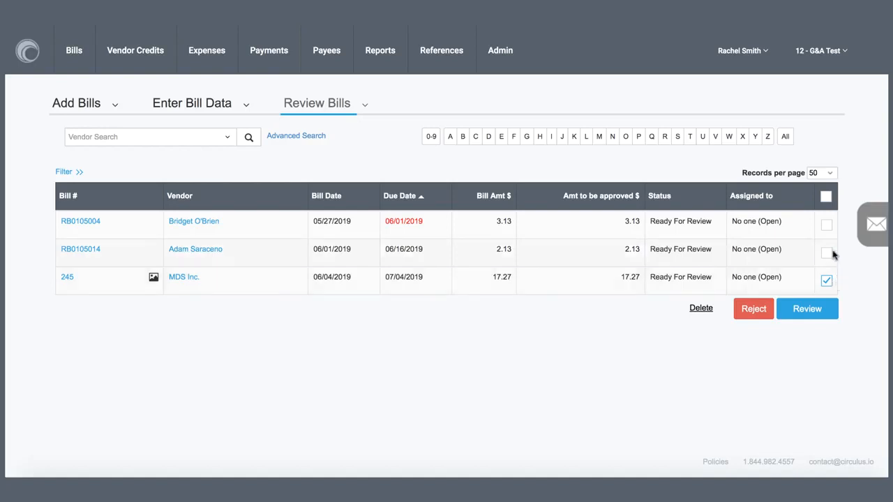
View the rejection form for bill 245 alone and cancel it without rejecting the bill.
left_click(827, 253)
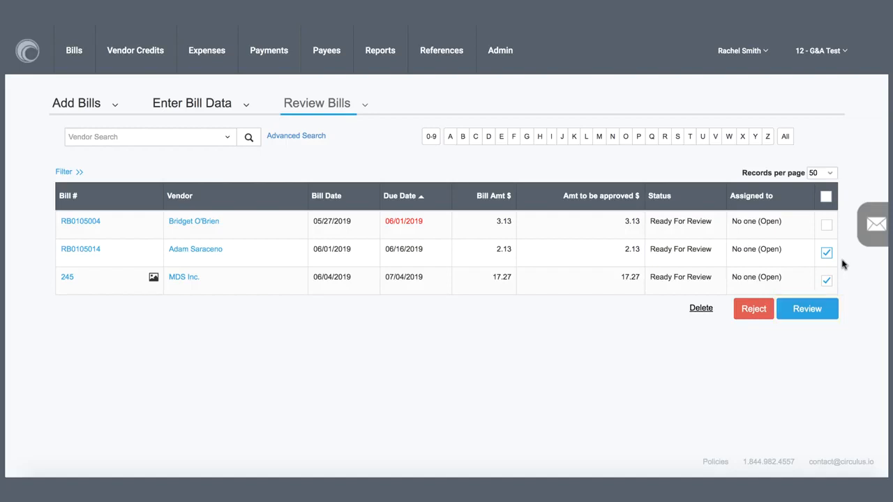
left_click(826, 253)
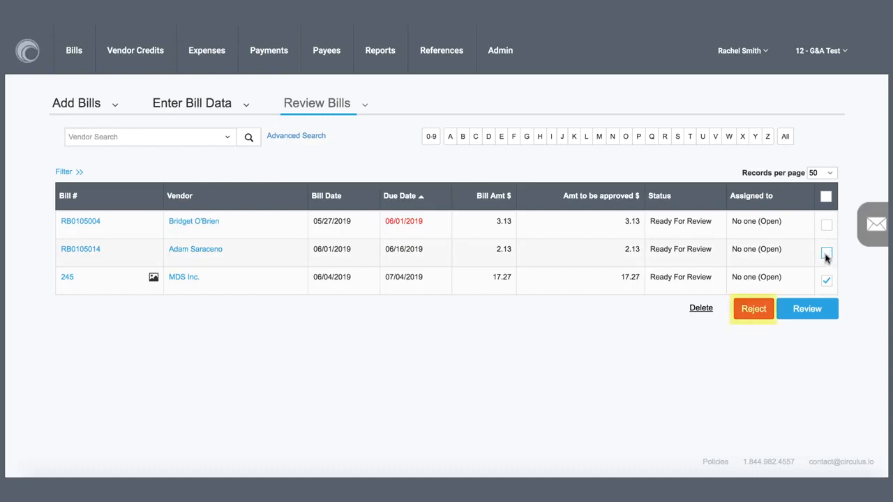
left_click(753, 311)
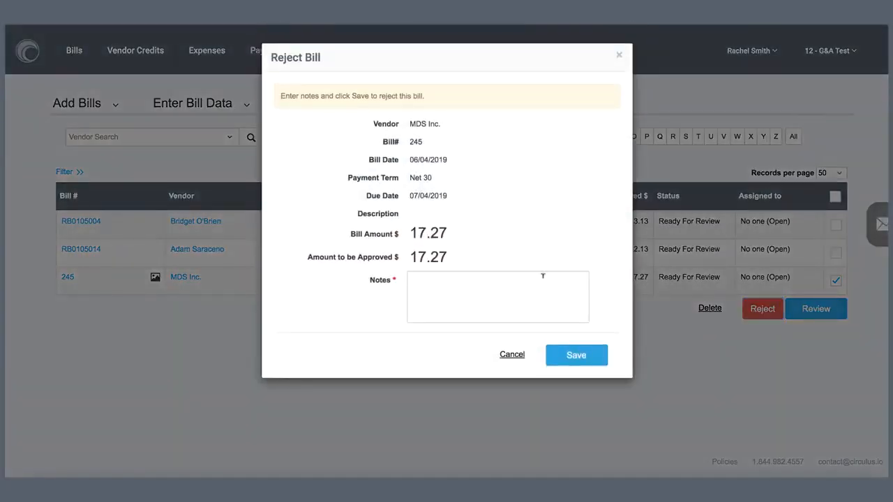
left_click(516, 357)
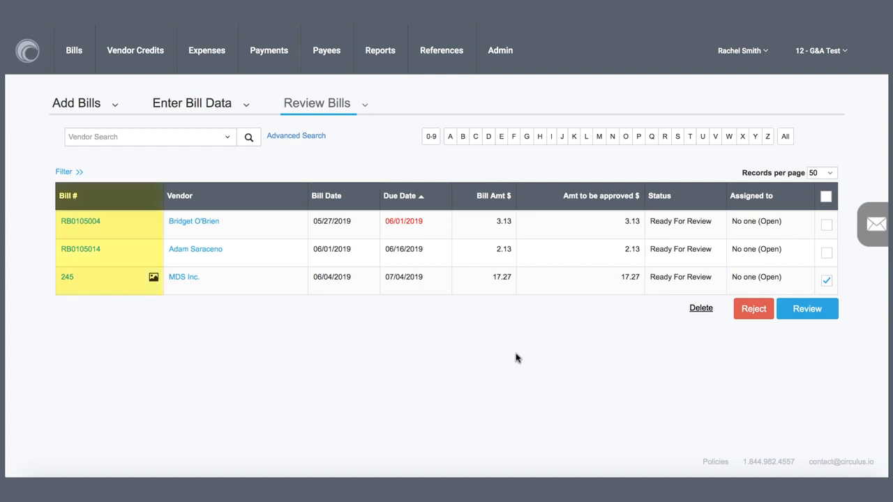
Show the filter and advanced search options for the bills ready for review.
left_click(68, 174)
left_click(290, 137)
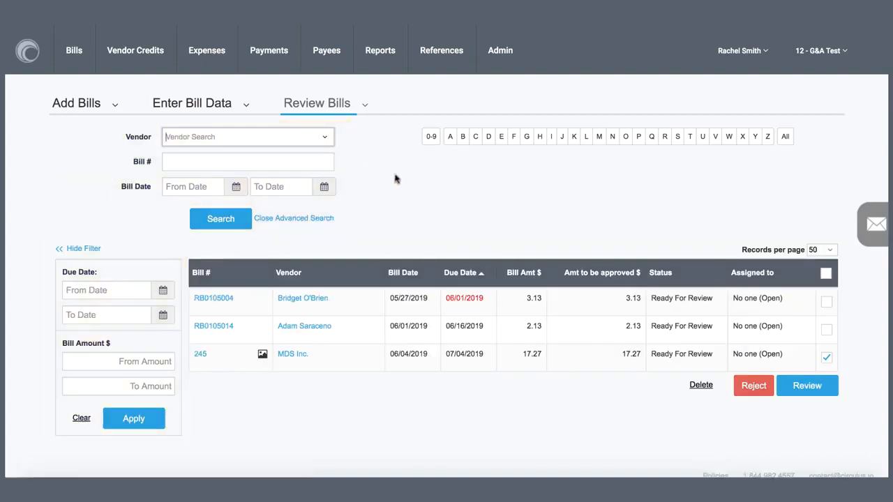
Open bill 245 from MDS Inc. and examine its image, header fields and account details.
left_click(201, 355)
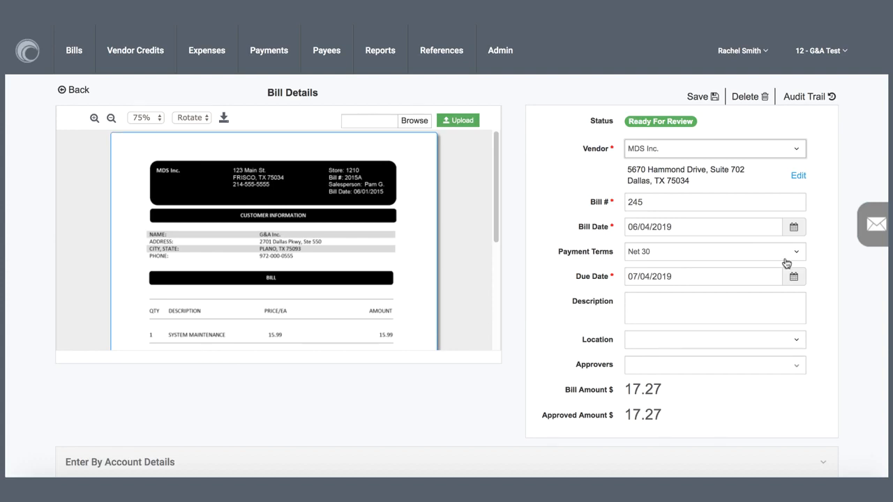
scroll(886, 225, "down", 3)
scroll(885, 281, "down", 4)
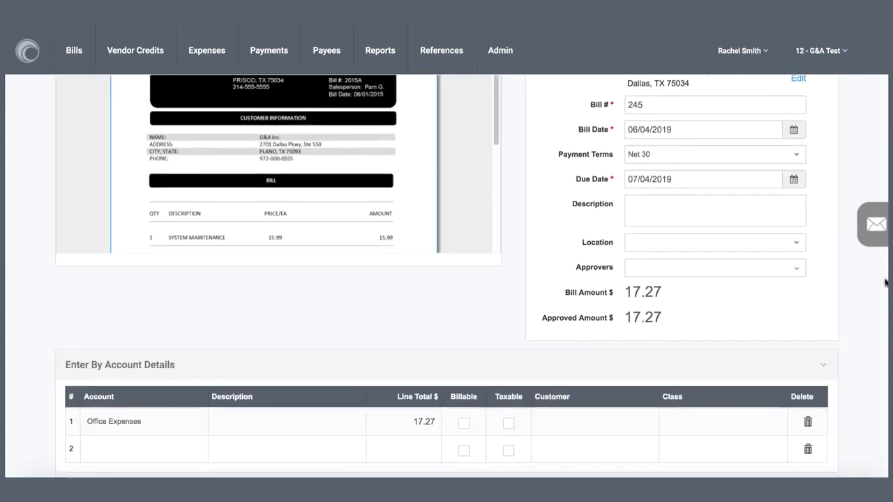
scroll(880, 330, "down", 3)
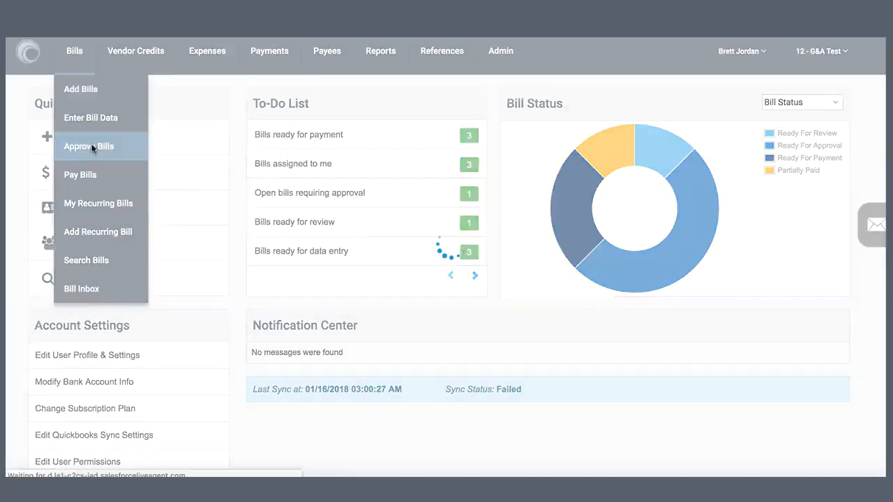
Open the bills awaiting approval and view the approver lists of the three bills that have assigned approvers.
left_click(91, 145)
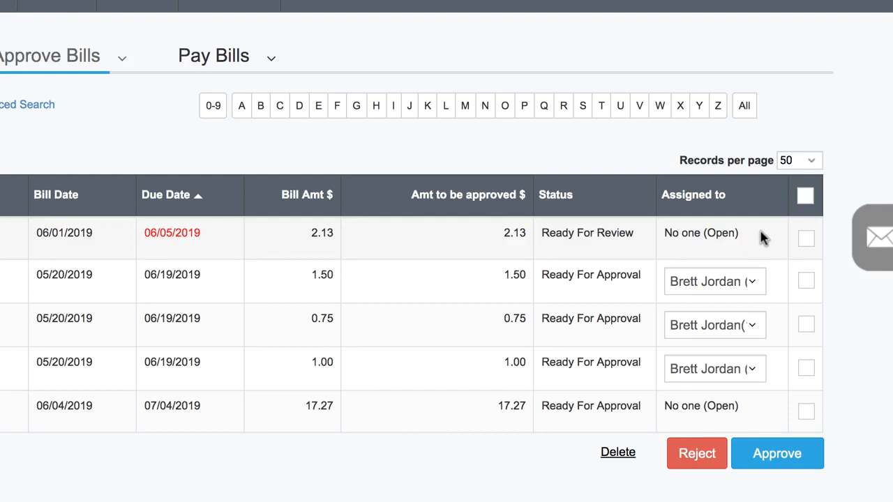
left_click(752, 283)
left_click(751, 325)
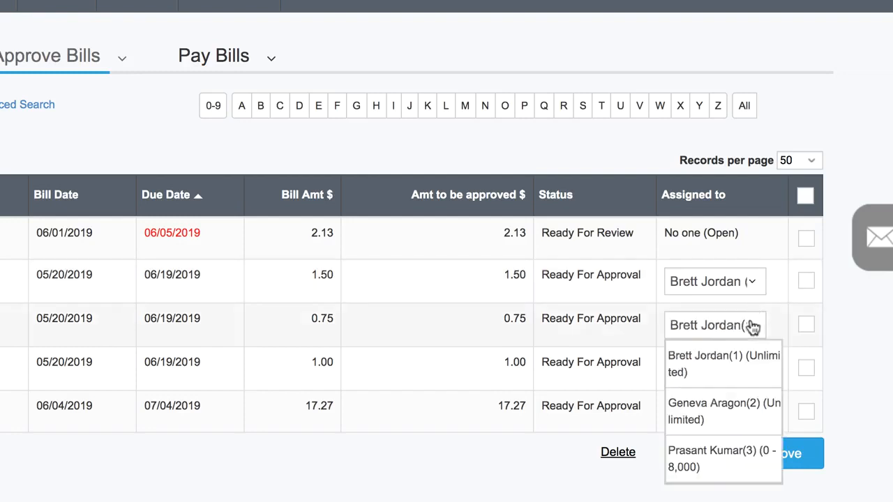
left_click(752, 369)
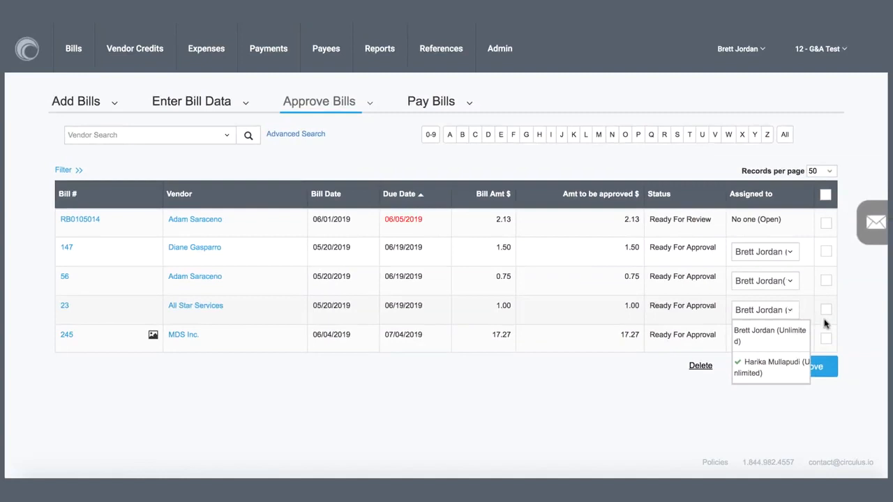
left_click(859, 334)
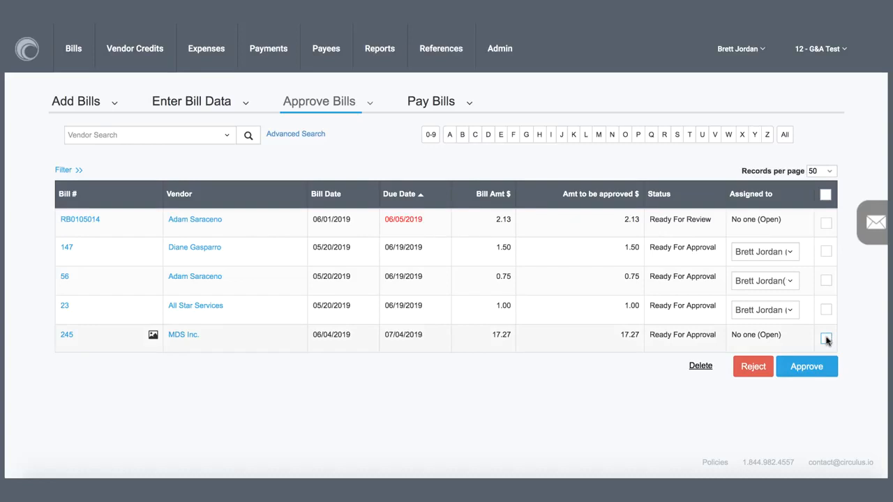
Approve bill 245 from MDS Inc. and confirm the approval.
left_click(826, 339)
left_click(829, 370)
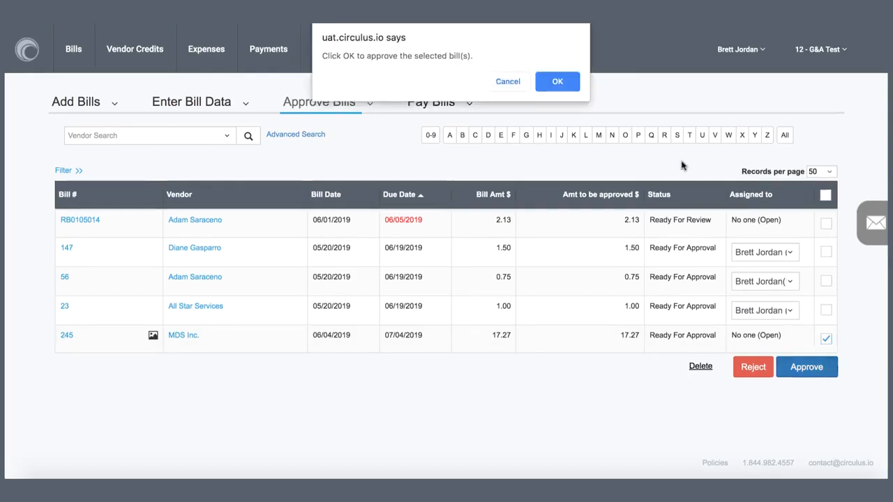
left_click(561, 83)
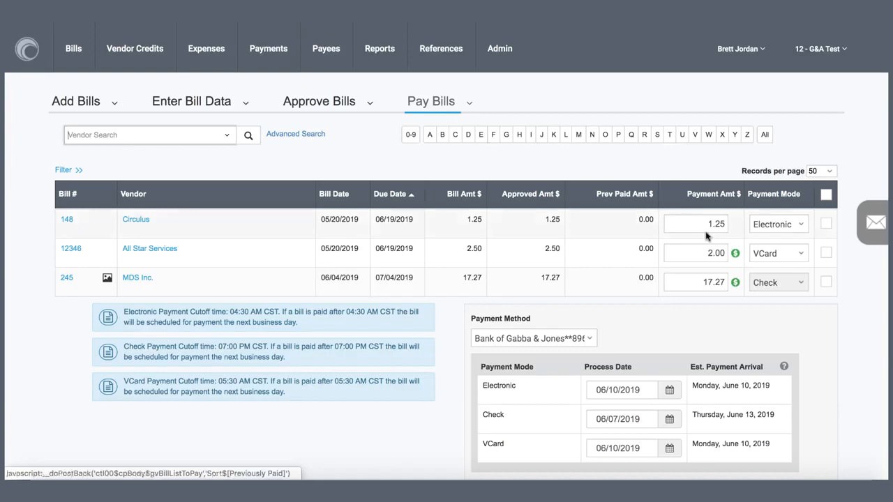
Select bills 245 and 12346 for payment and keep Bank of Gabba & Jones as the payment method.
left_click(825, 281)
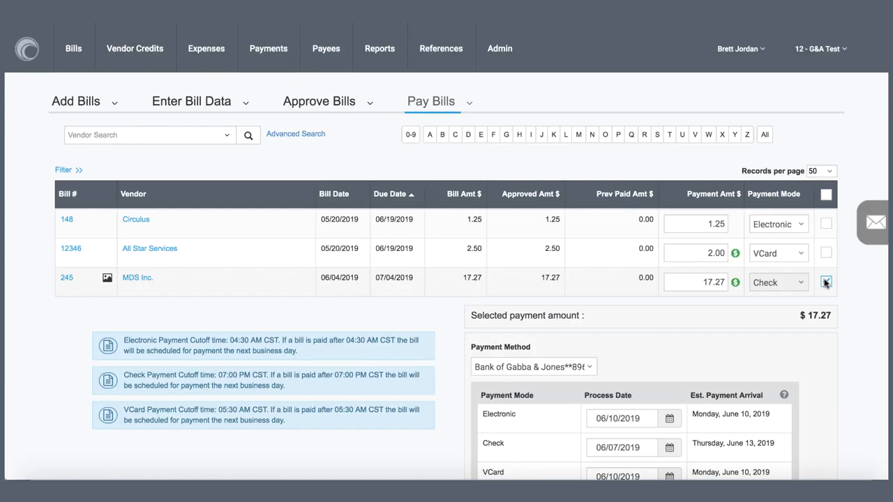
left_click(826, 253)
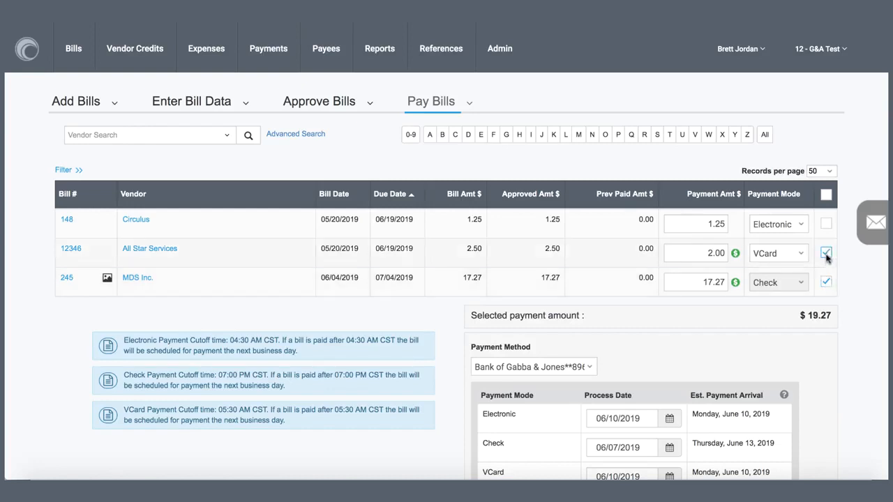
left_click(596, 366)
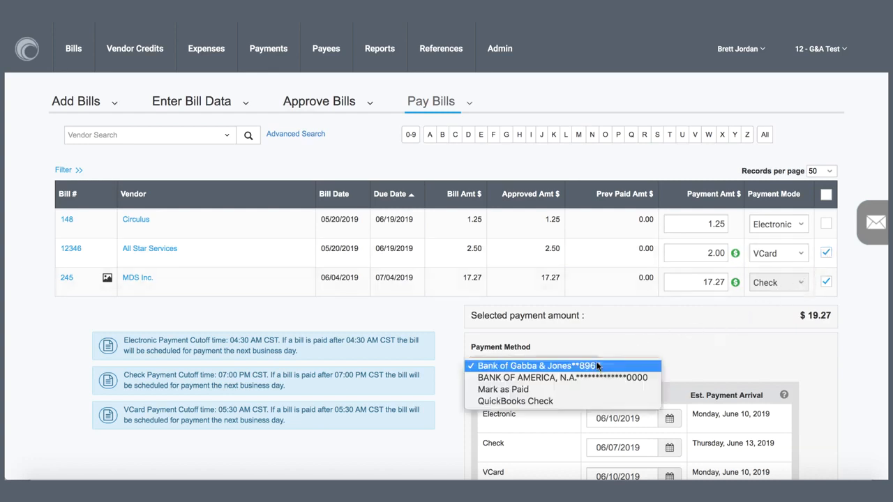
left_click(596, 365)
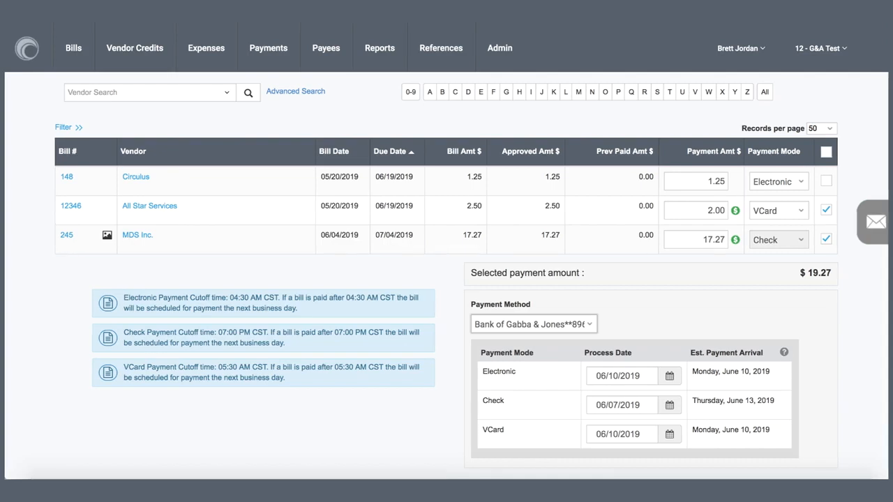
Select only bill 148 from Circulus and place it on hold with the note "hold".
left_click(826, 239)
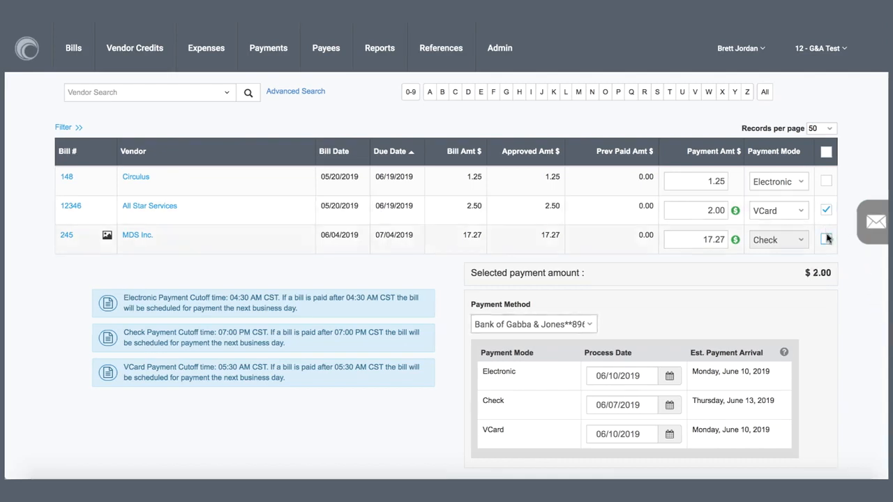
left_click(825, 210)
left_click(824, 181)
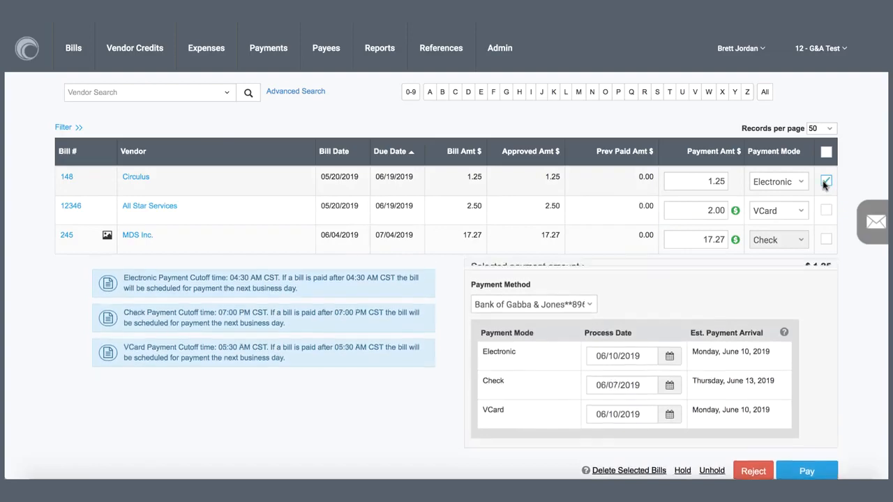
scroll(702, 377, "down", 1)
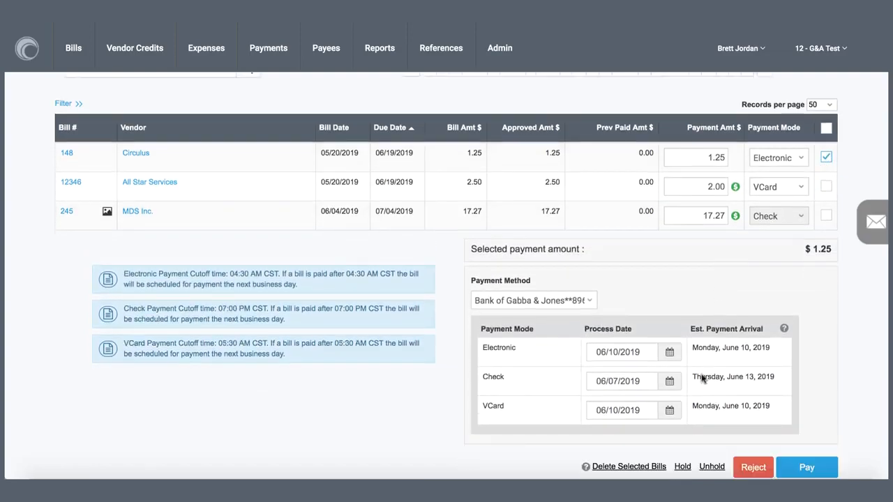
left_click(682, 467)
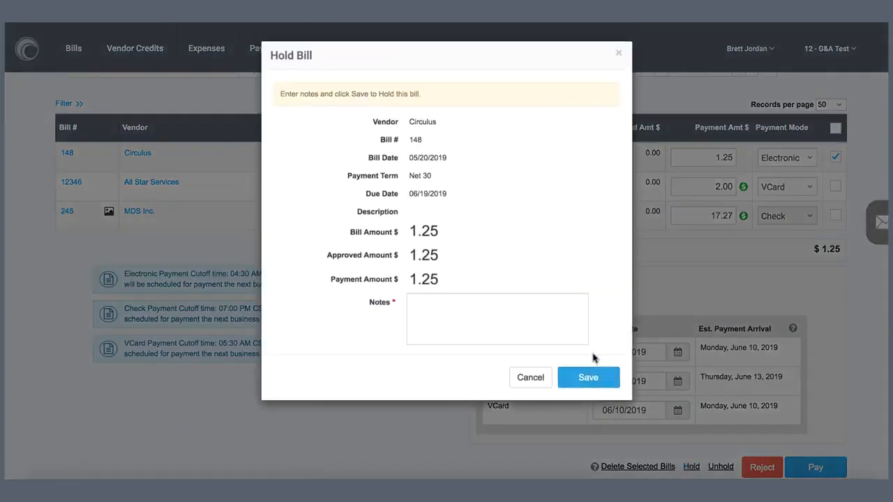
left_click(553, 326)
type("hold")
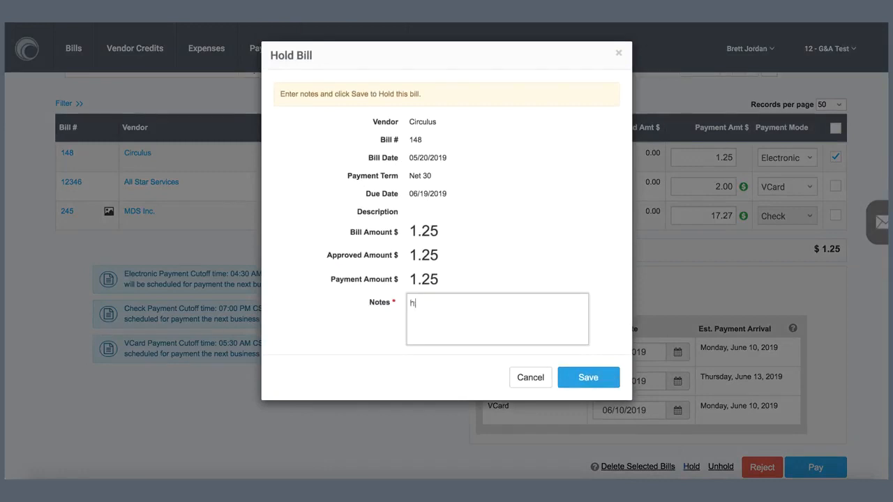
left_click(585, 379)
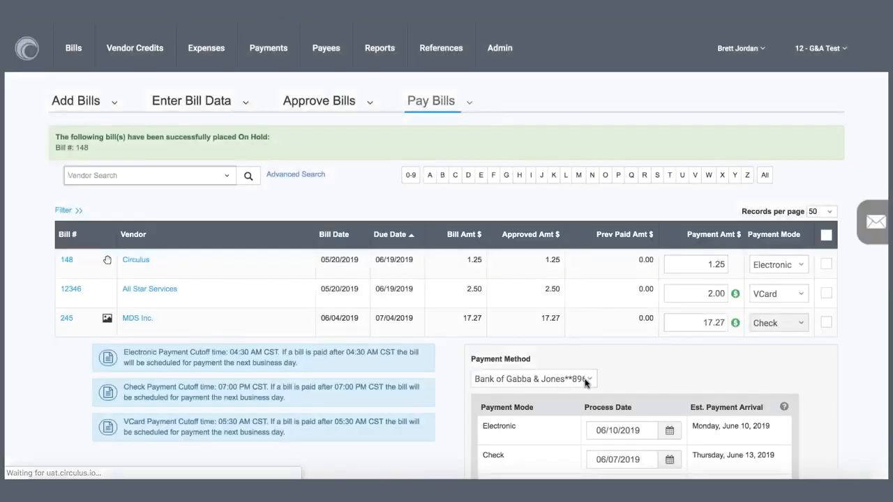
Select only the held bill 148 from Circulus, try to release it from hold and check its hold marker.
scroll(447, 283, "down", 2)
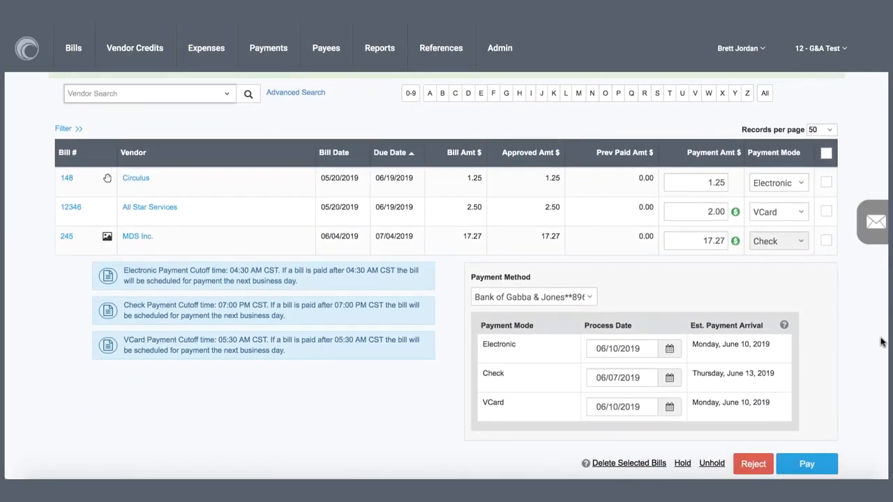
left_click(826, 189)
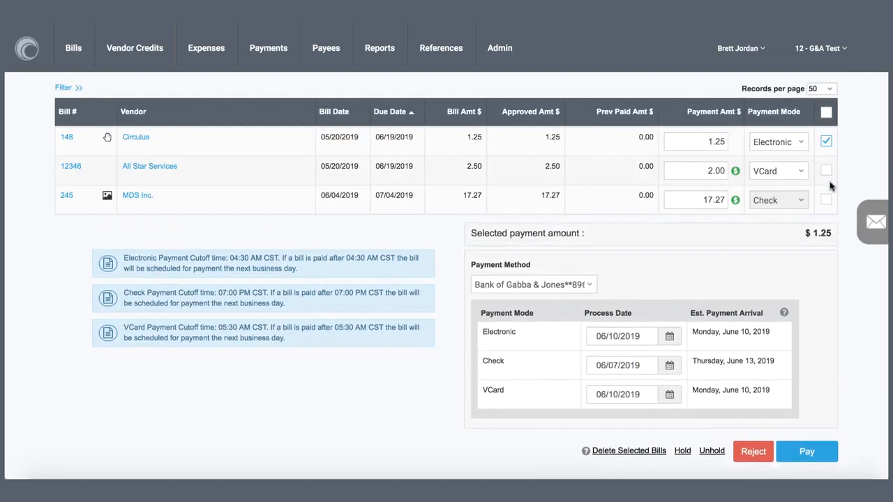
left_click(713, 451)
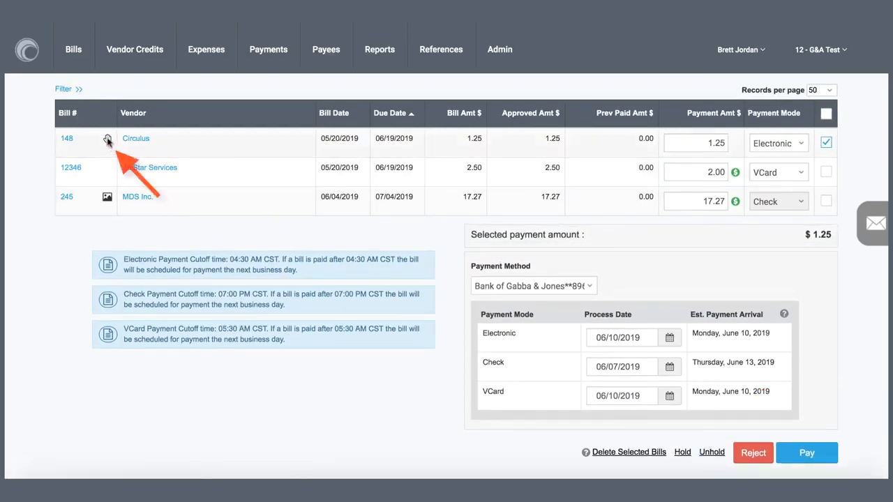
mouse_move(109, 140)
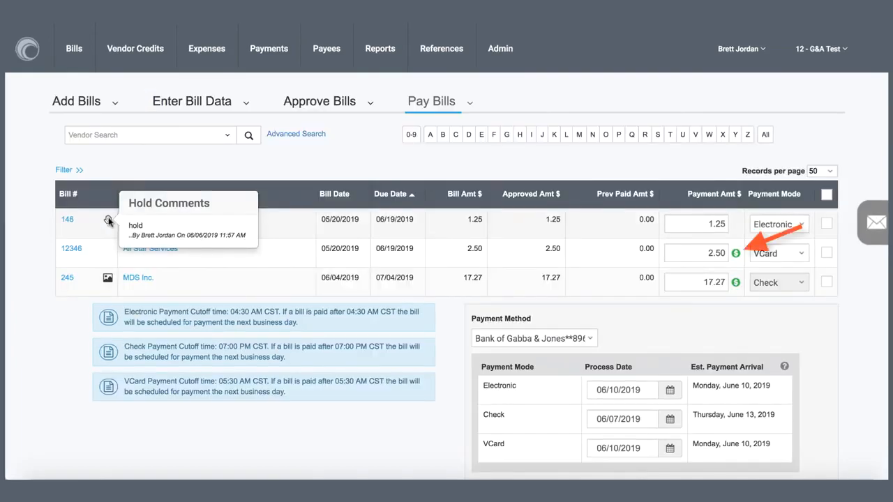
Apply a 0.50 vendor credit to bill 12346 from All Star Services.
left_click(736, 254)
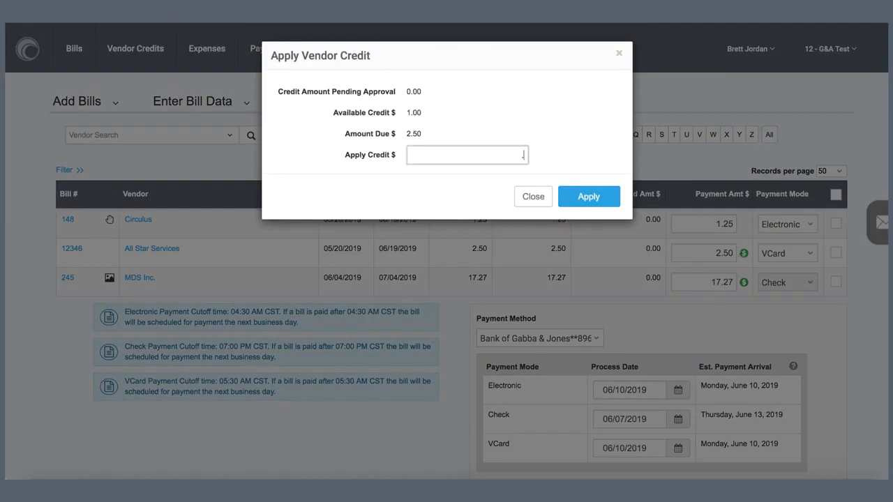
type("50")
left_click(596, 196)
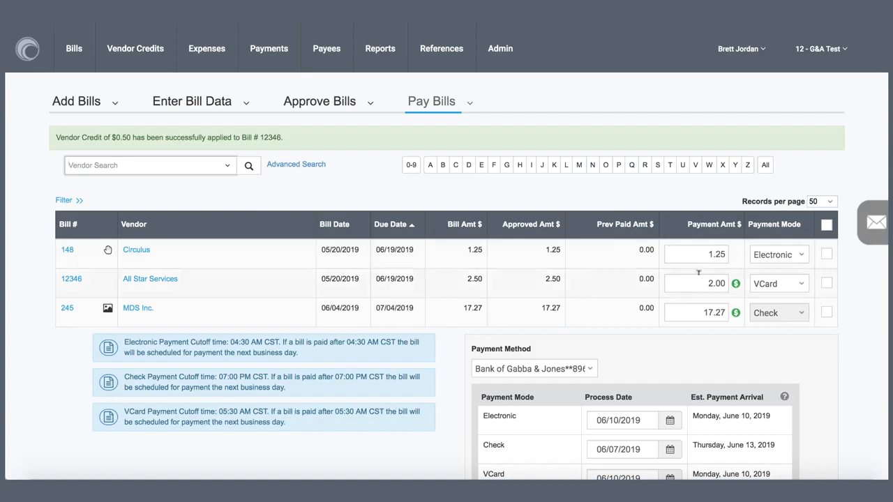
Select bill 245 from MDS Inc. and pay it by check from the Bank of Gabba & Jones account.
left_click(826, 312)
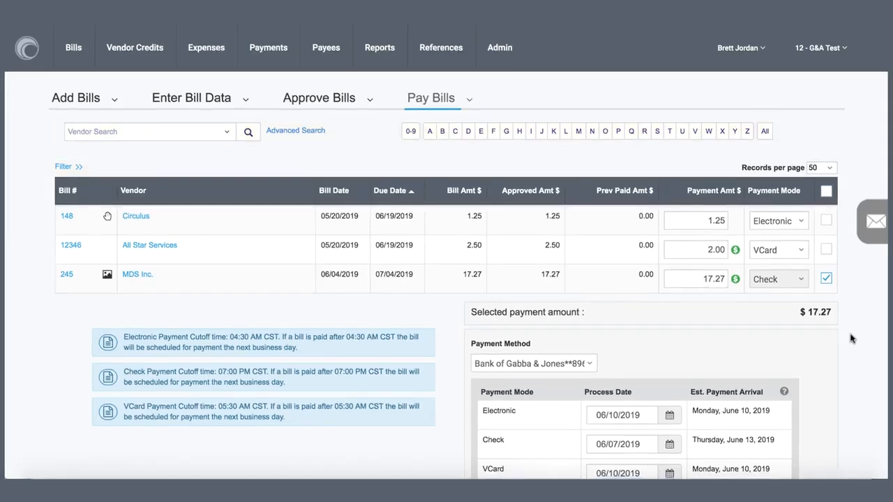
scroll(850, 338, "down", 3)
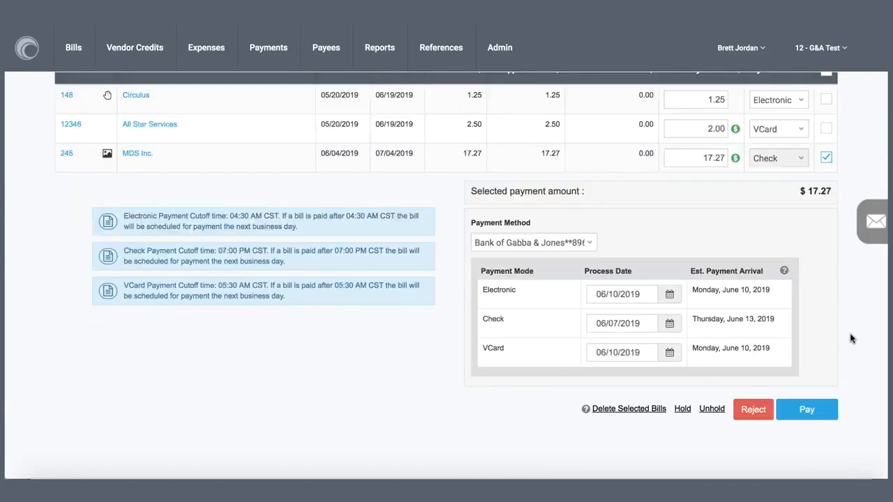
left_click(822, 409)
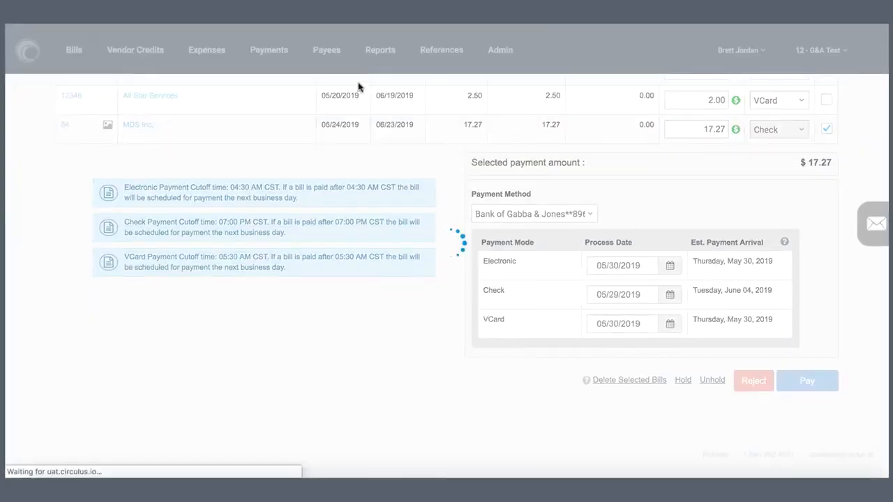
View the payments list and cancel the scheduled 2.00 VCard payment to All Star Services from the scheduled payments.
mouse_move(277, 71)
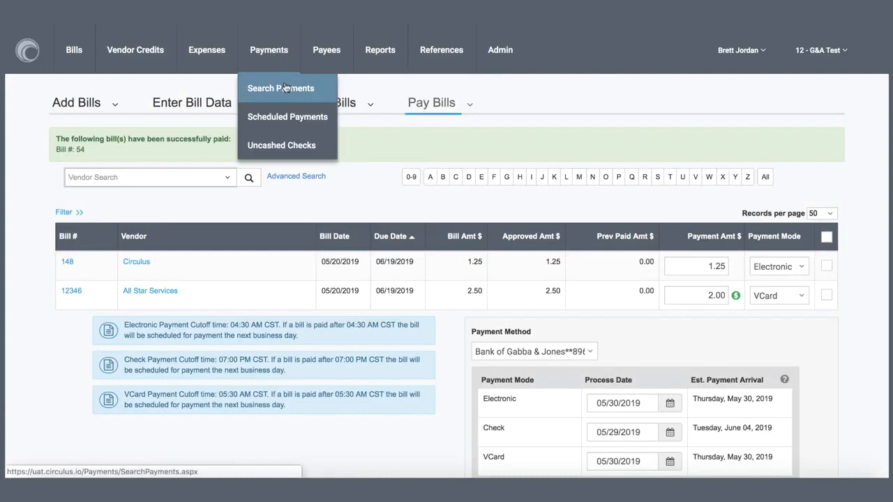
left_click(283, 88)
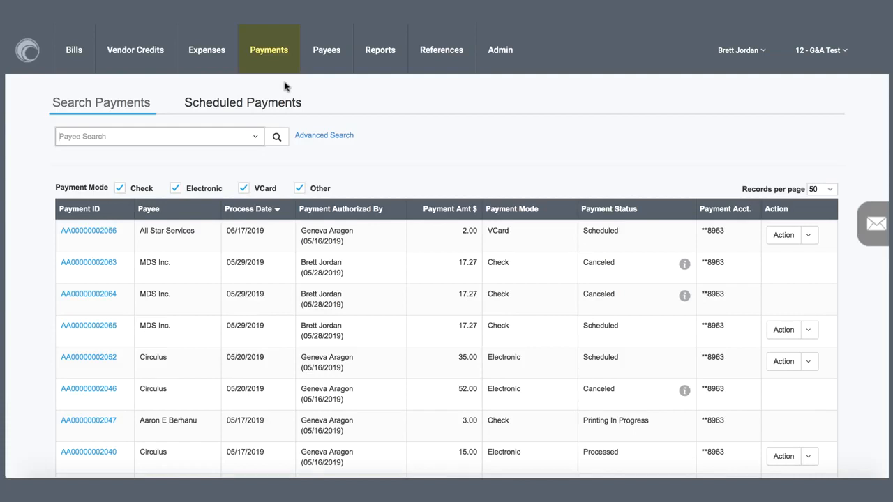
left_click(277, 105)
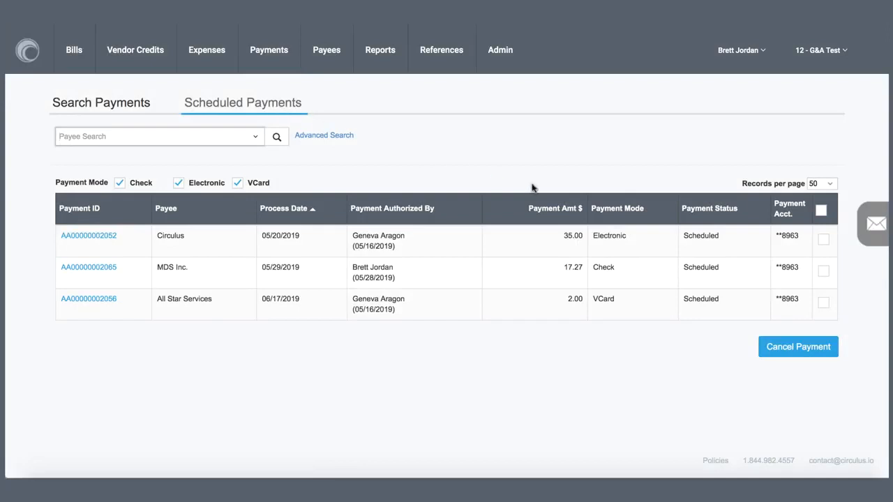
left_click(823, 304)
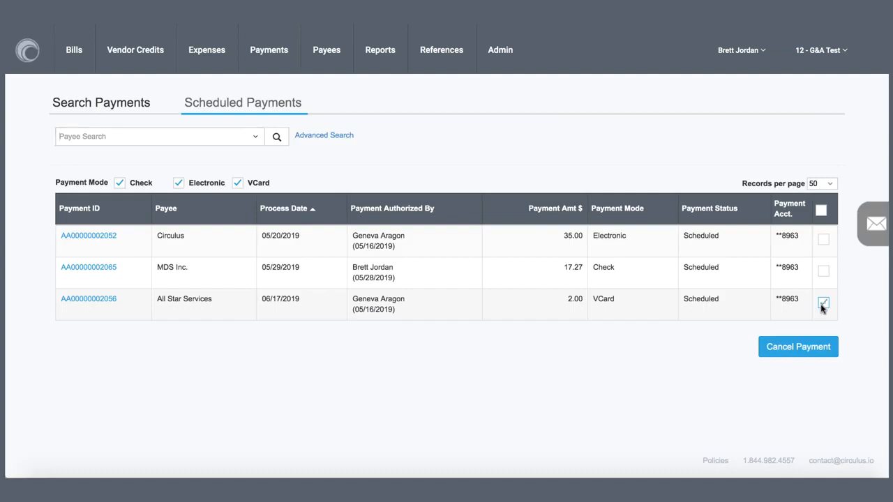
left_click(828, 346)
left_click(562, 83)
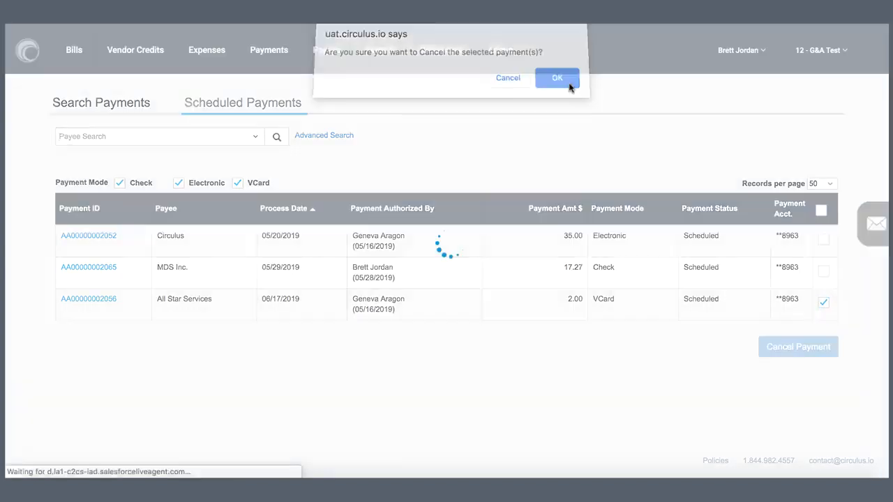
Open the advanced payment search and review the modes, statuses and cancellation details of the listed payments.
left_click(108, 106)
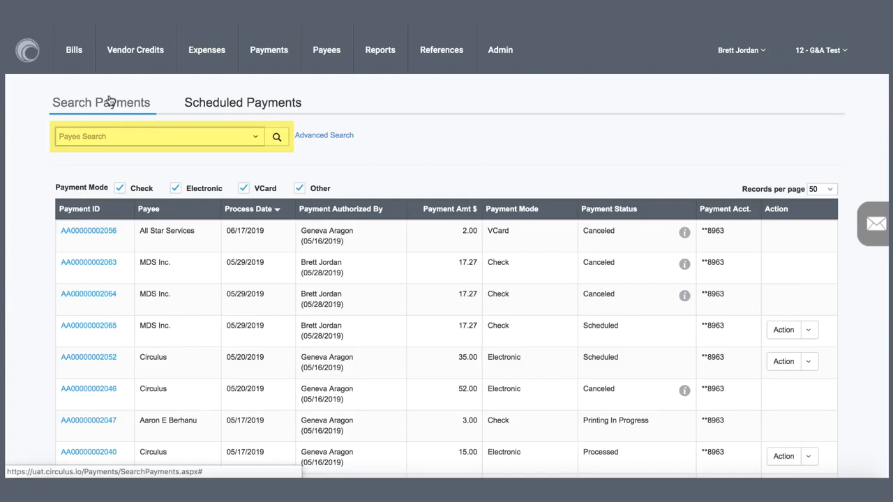
left_click(324, 136)
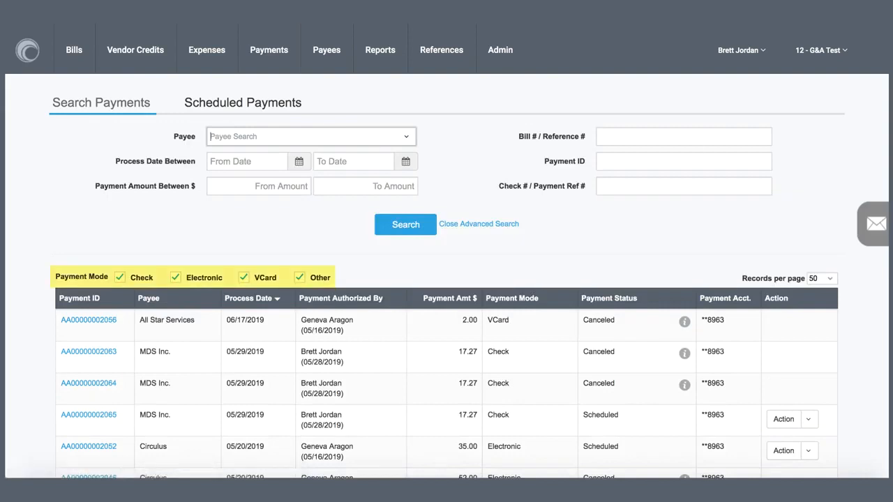
scroll(446, 279, "down", 2)
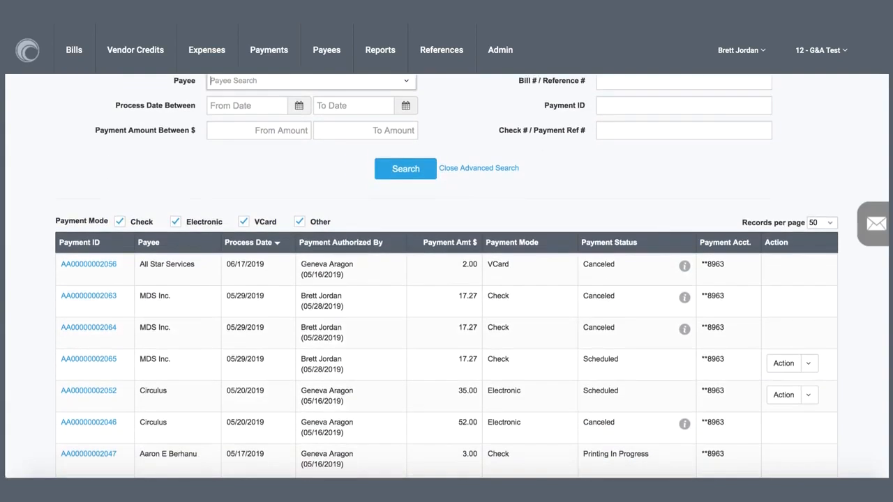
scroll(446, 279, "down", 3)
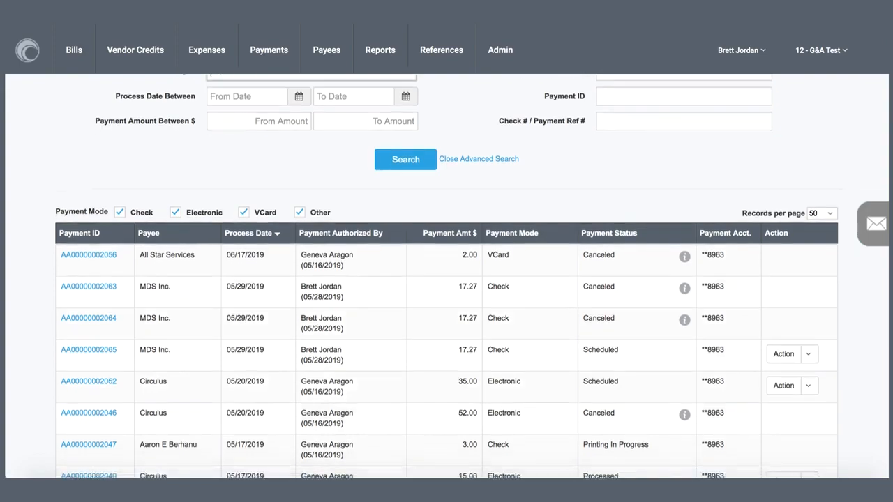
scroll(447, 279, "down", 2)
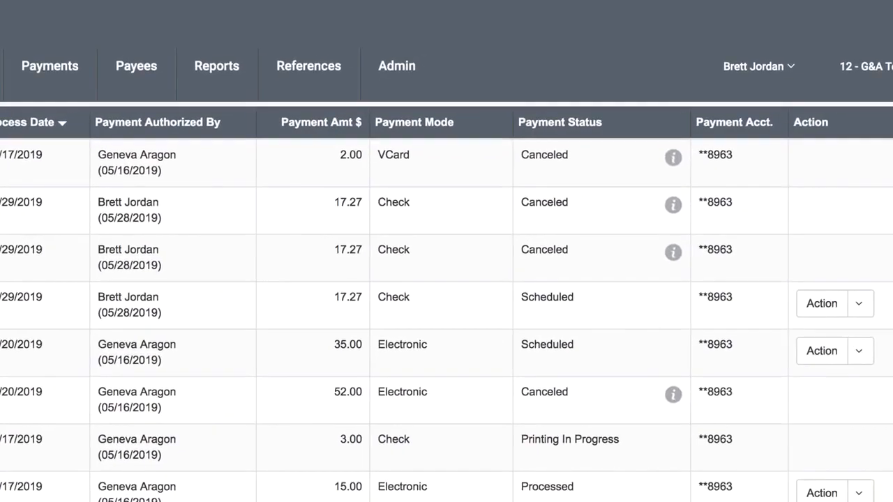
mouse_move(675, 398)
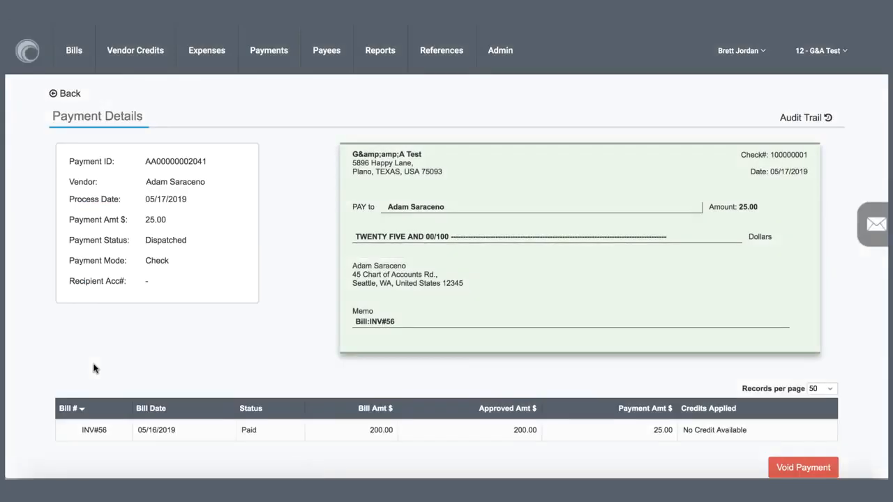
View the audit trail of the dispatched 25.00 check payment, and open its void form and dismiss it without saving.
left_click(834, 119)
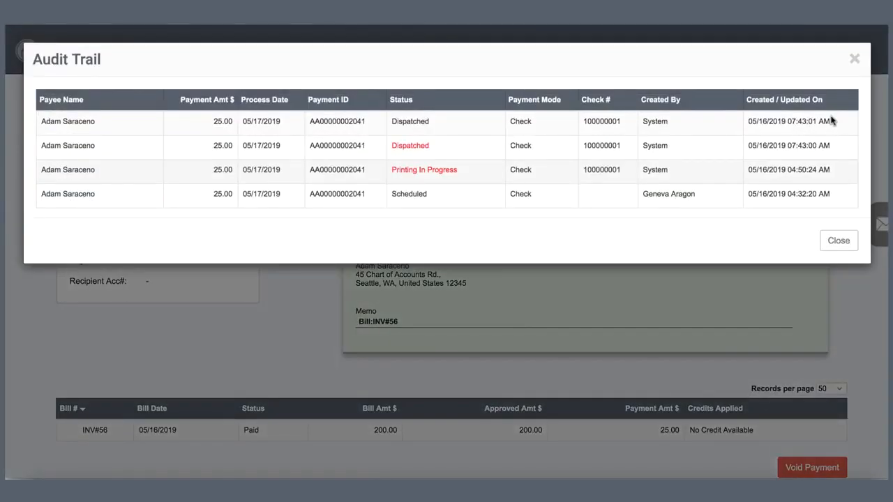
left_click(834, 242)
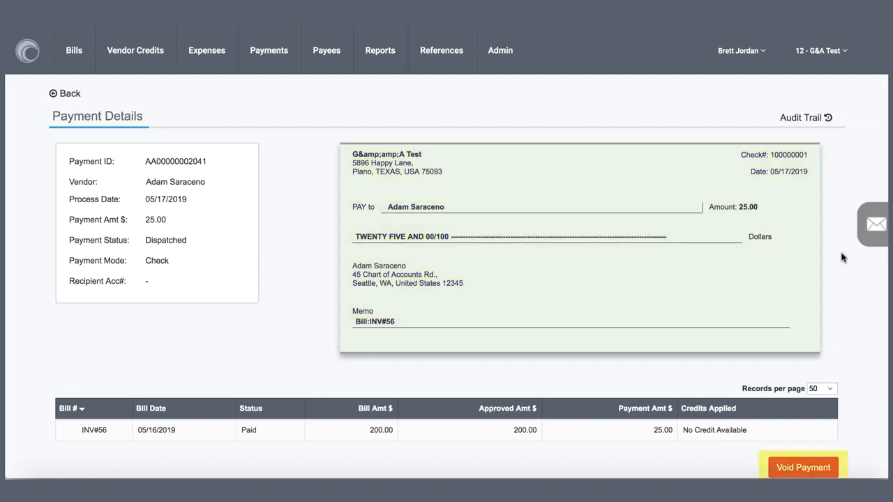
scroll(841, 258, "down", 1)
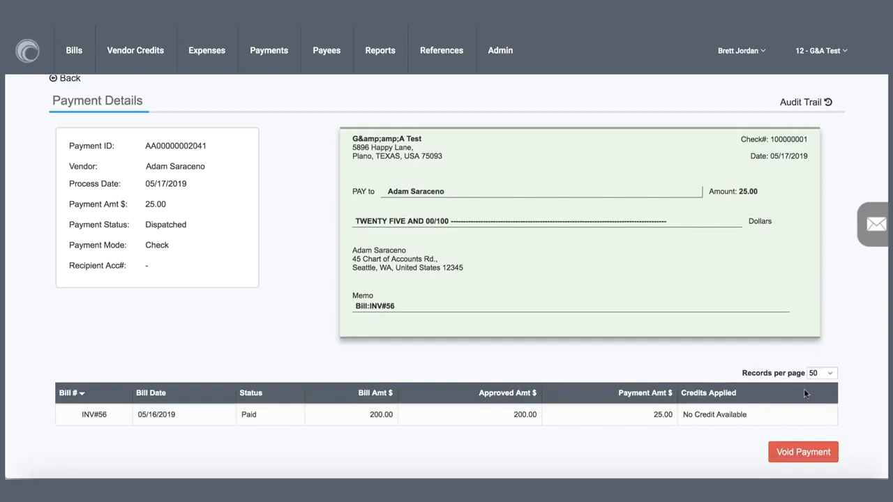
left_click(793, 451)
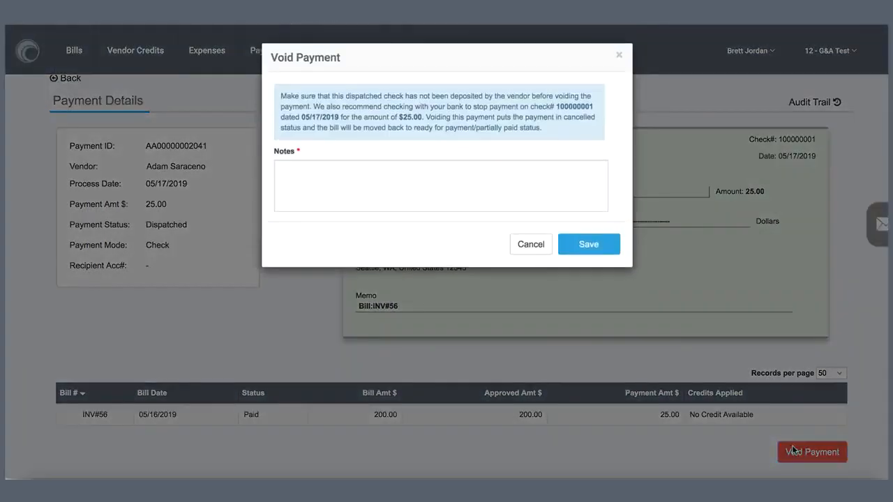
left_click(536, 245)
Return to the dashboard and open the bill search to view the listed bills.
left_click(31, 55)
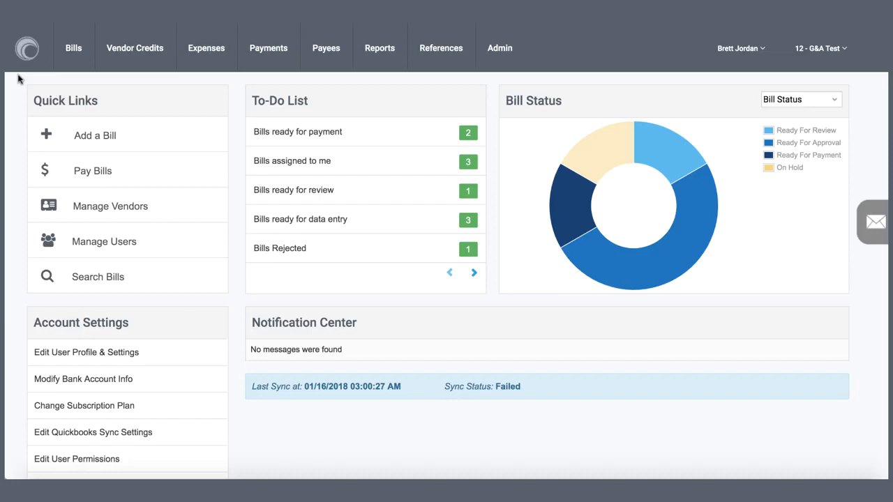
left_click(70, 48)
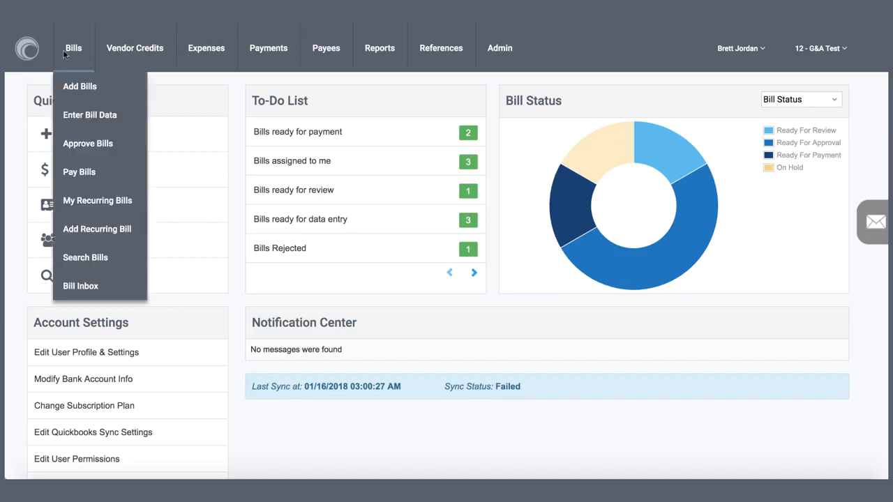
left_click(86, 255)
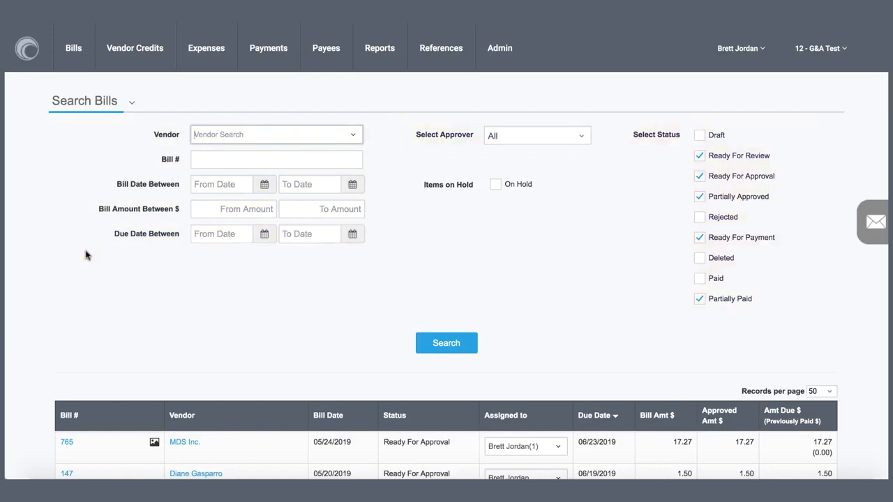
scroll(53, 255, "down", 3)
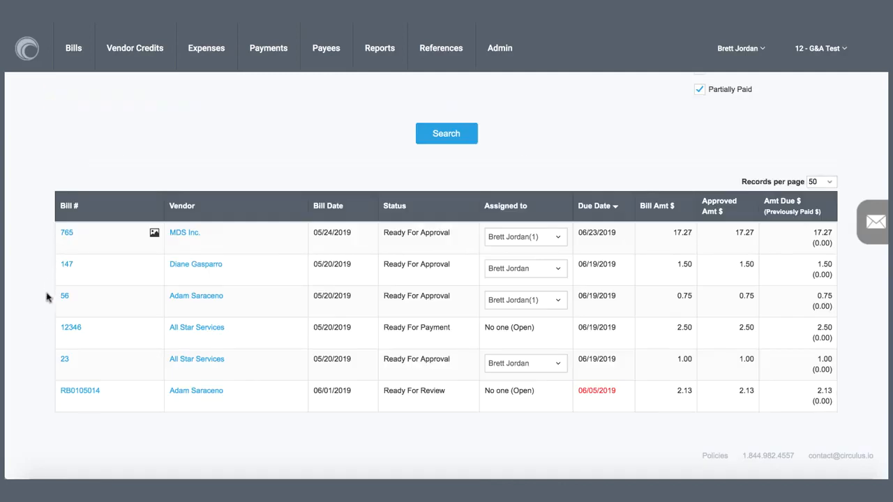
Open bill 12346 from All Star Services, examine the approved entry in its audit trail, and return to the dashboard.
left_click(69, 330)
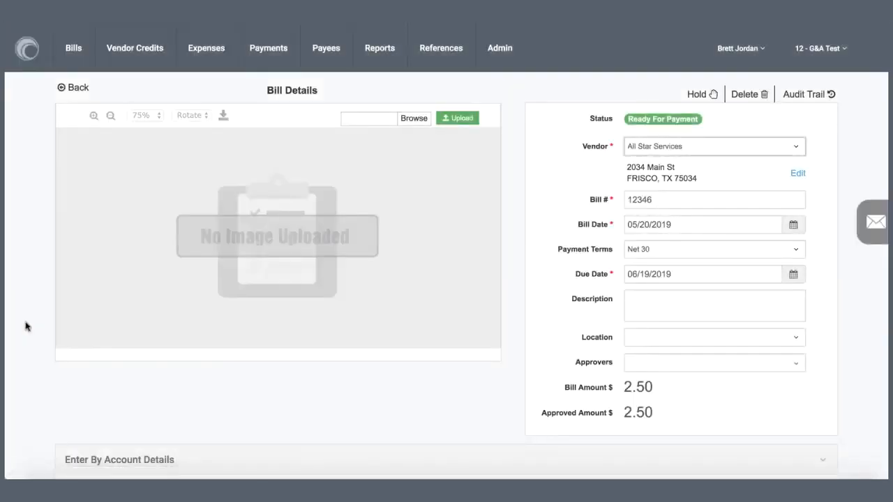
left_click(812, 96)
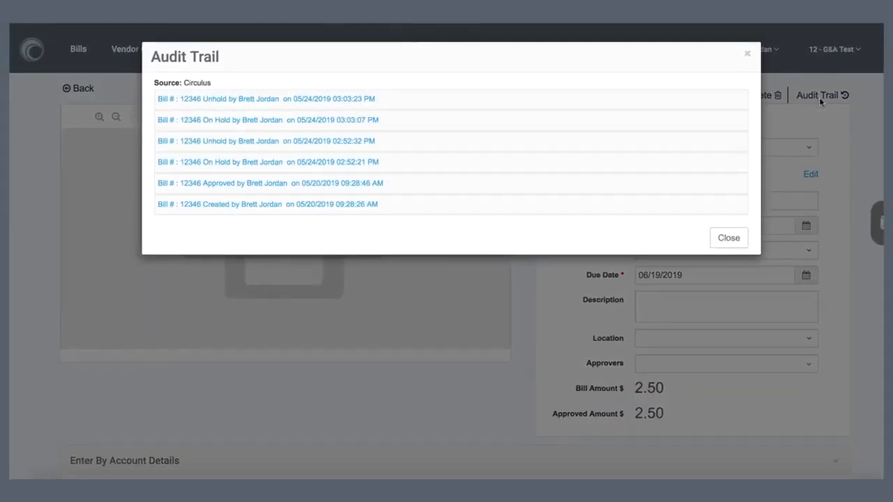
left_click(428, 183)
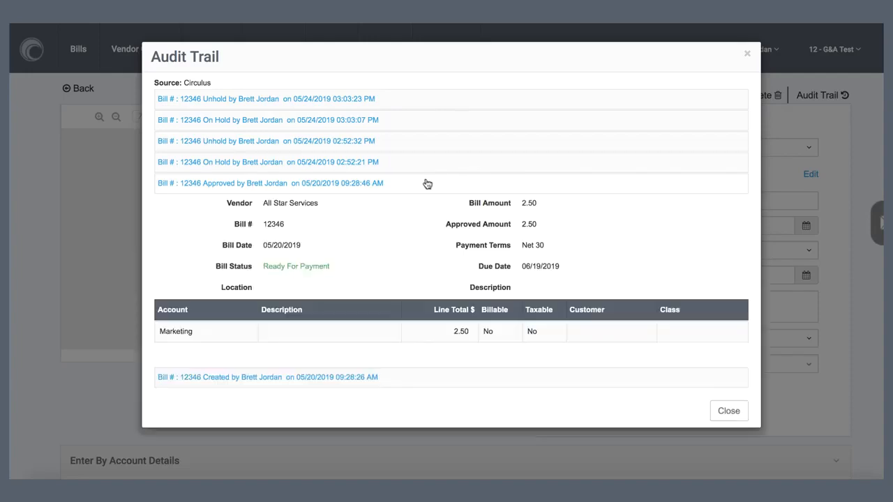
left_click(734, 412)
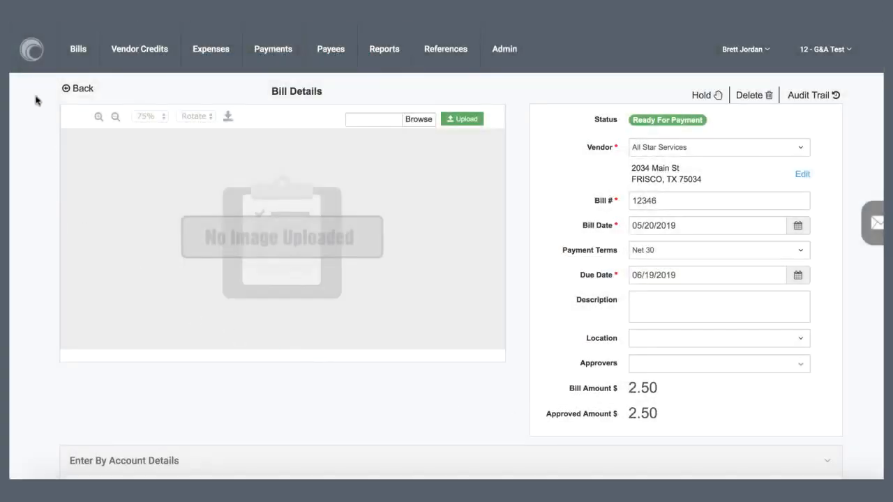
left_click(31, 62)
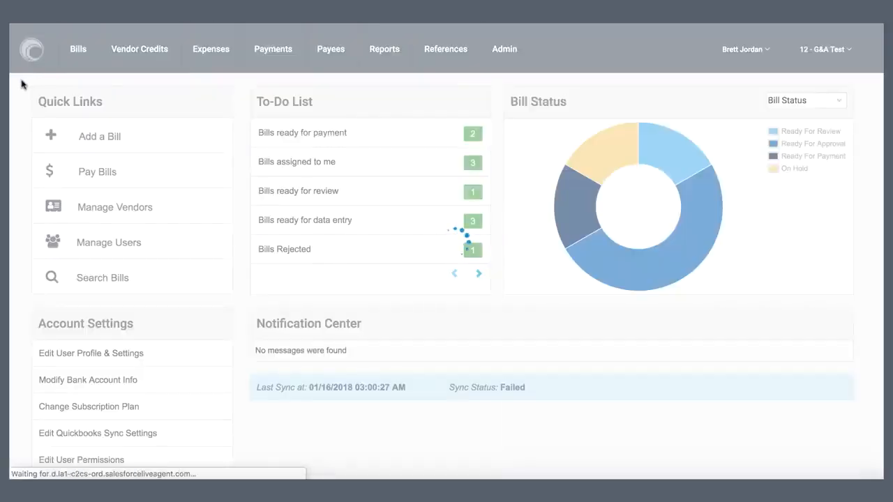